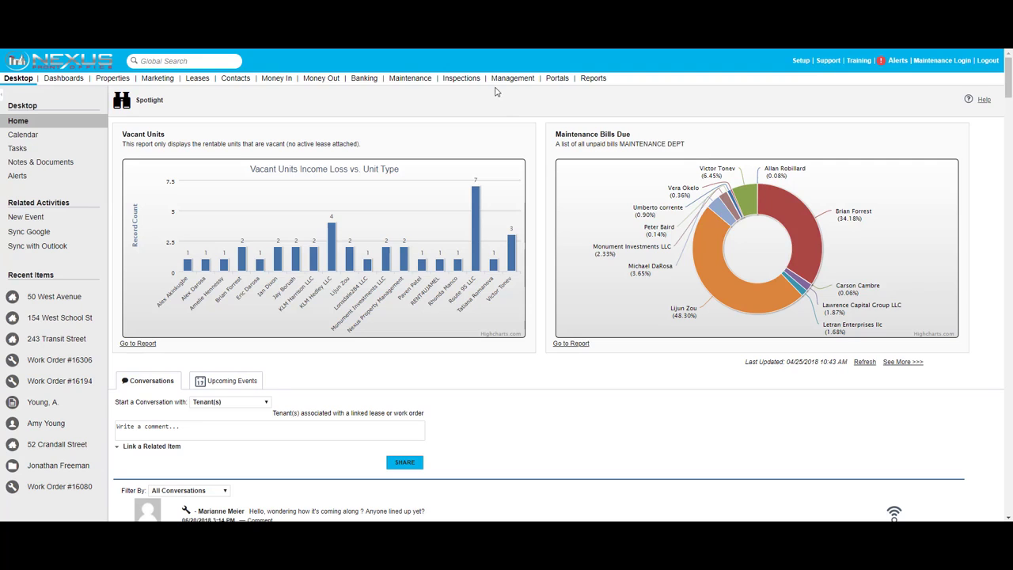
# - Open the Maintenance work orders list and scroll through the 470 open work orders
pyautogui.click(410, 82)
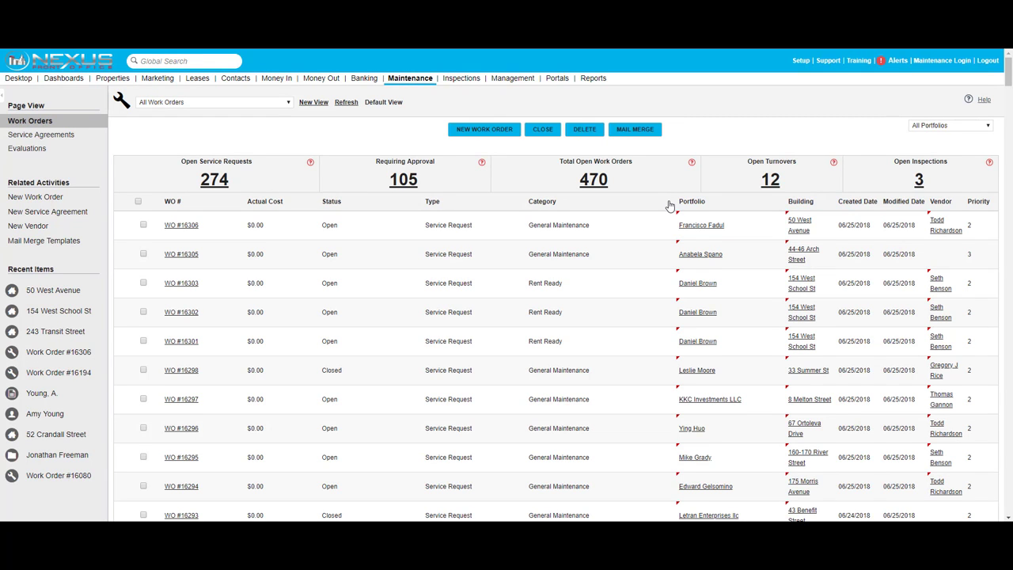
pyautogui.scroll(-6, 669, 206)
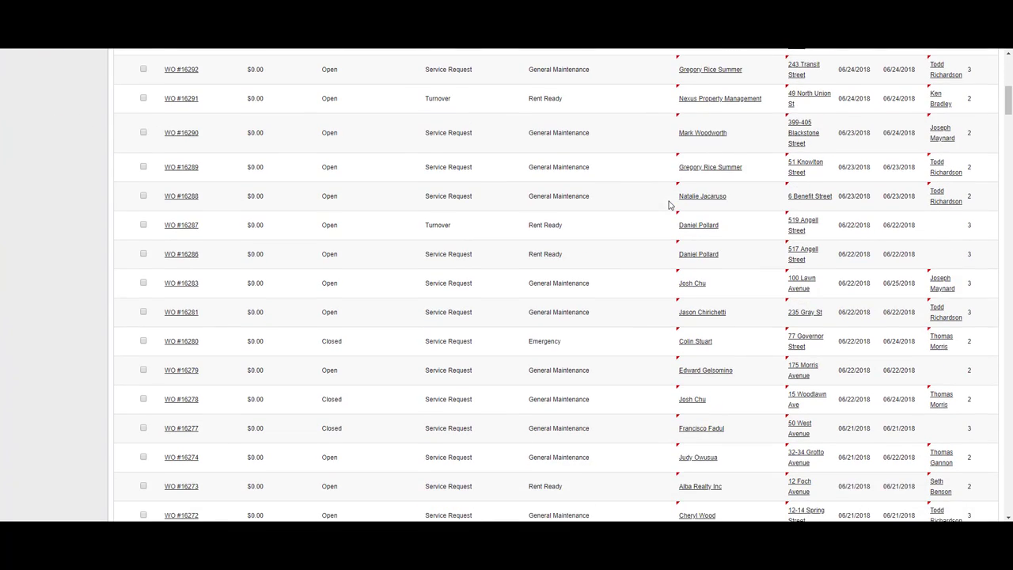
pyautogui.scroll(-2, 669, 206)
pyautogui.scroll(-5, 669, 205)
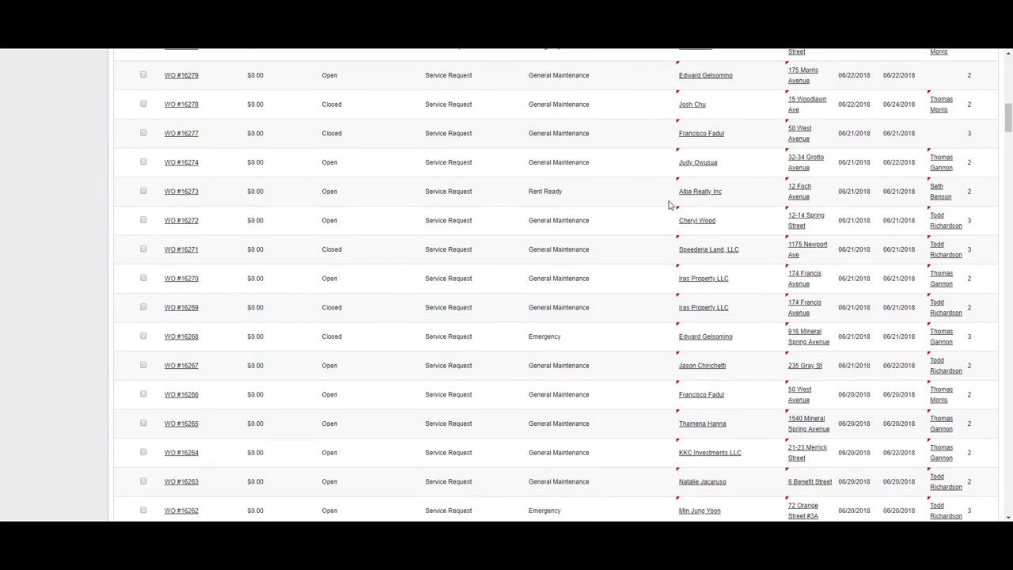
pyautogui.moveTo(838, 312); pyautogui.dragTo(871, 304)
pyautogui.scroll(-5, 872, 313)
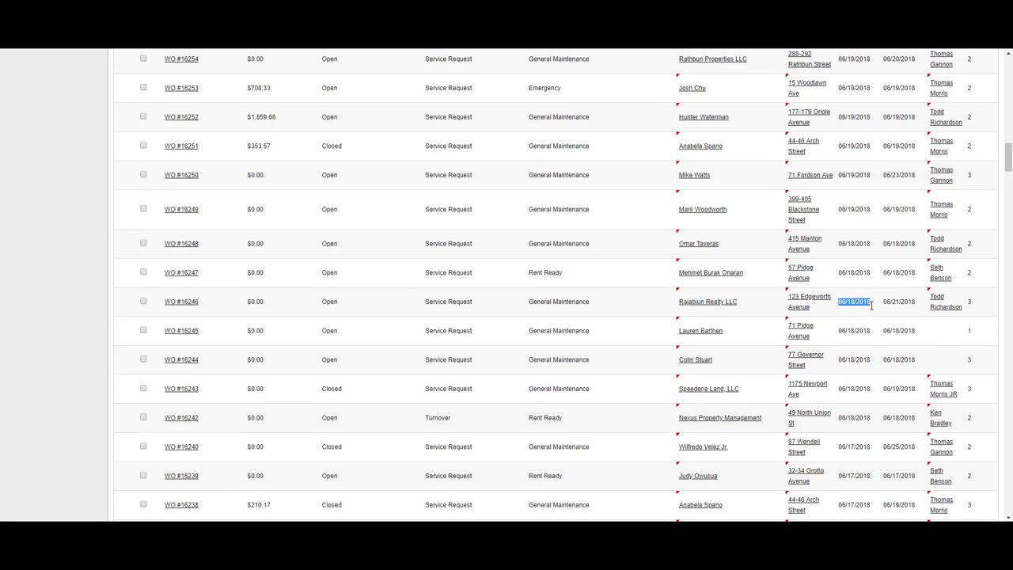
# - Return to the top of the list and start a new blank work order
pyautogui.scroll(18, 876, 311)
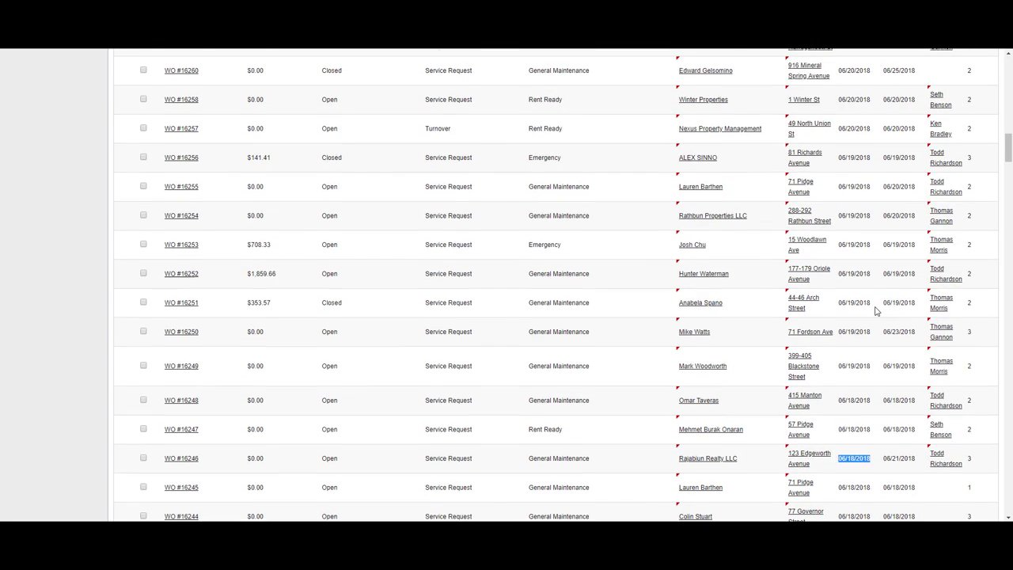
pyautogui.scroll(2, 877, 310)
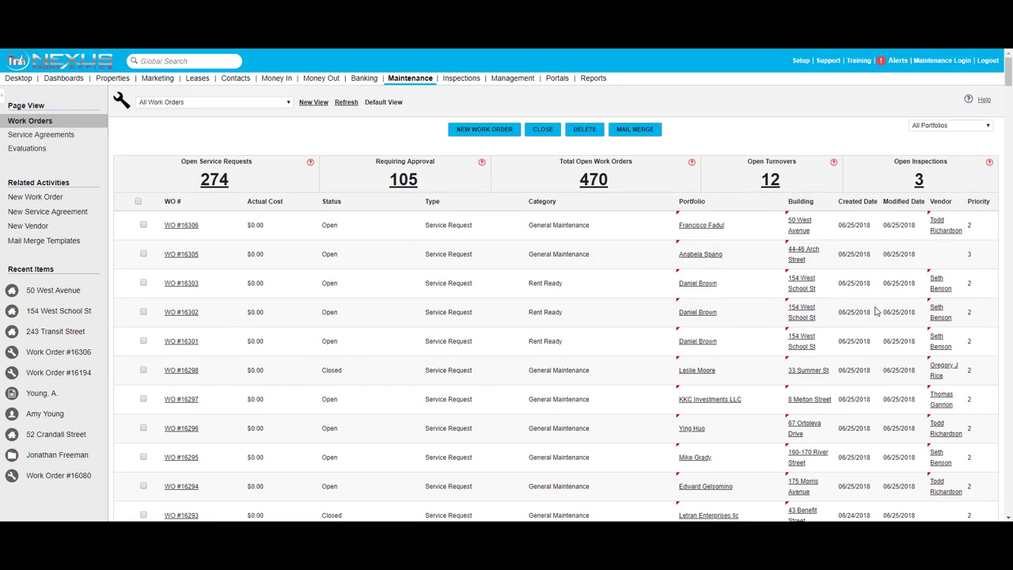
pyautogui.click(483, 130)
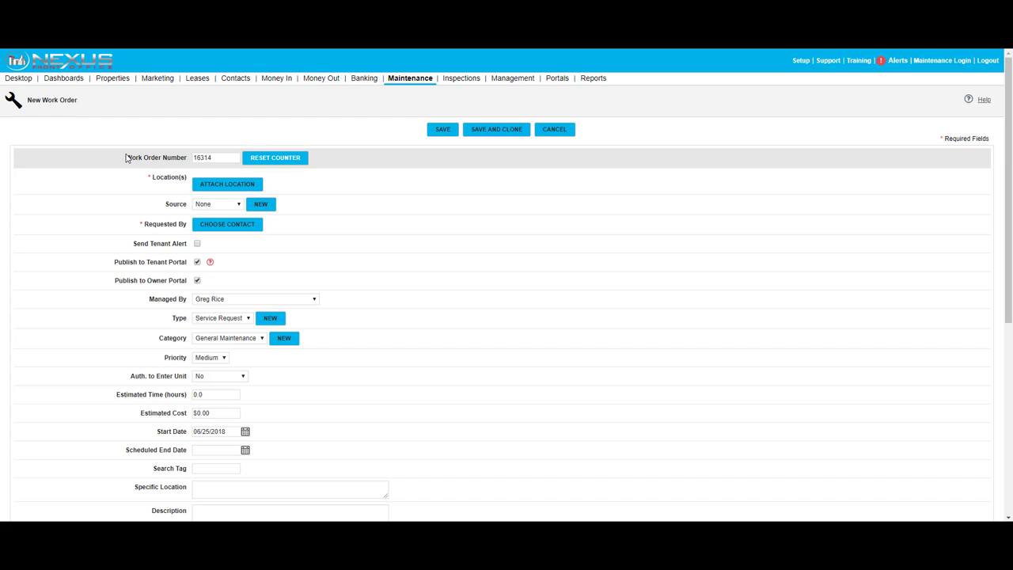
pyautogui.click(227, 184)
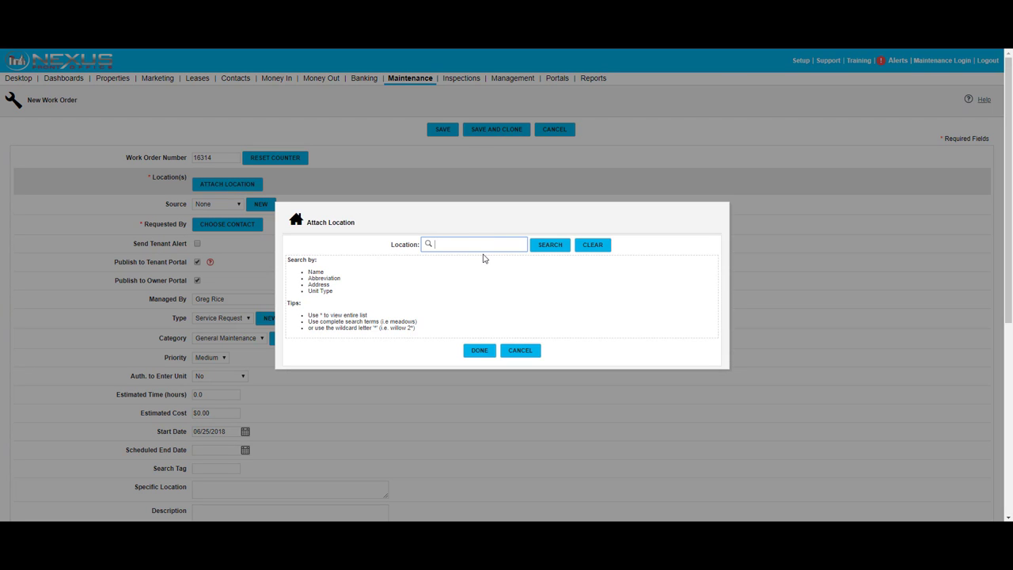
pyautogui.click(561, 249)
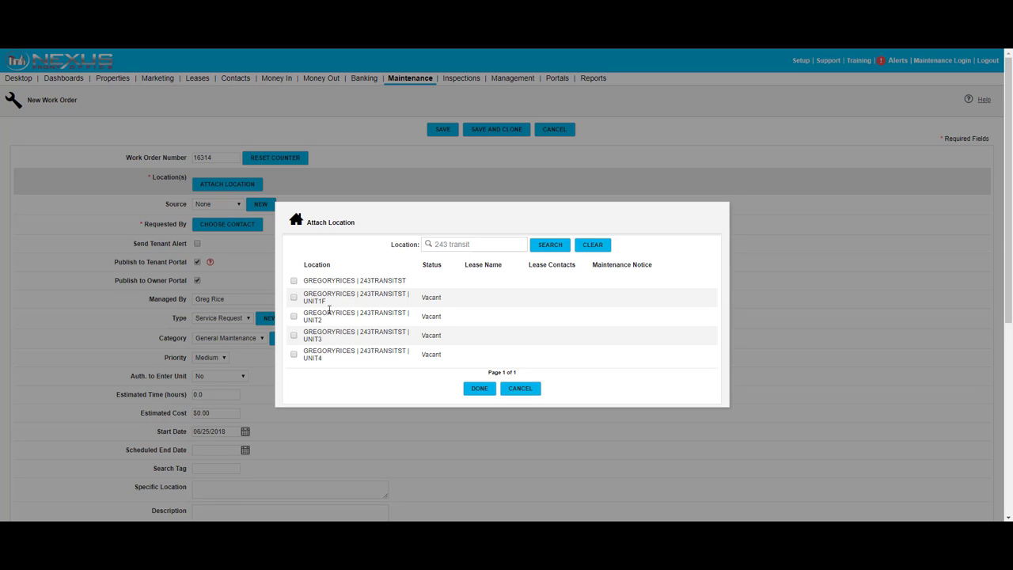
pyautogui.click(294, 281)
pyautogui.click(294, 281)
pyautogui.click(480, 388)
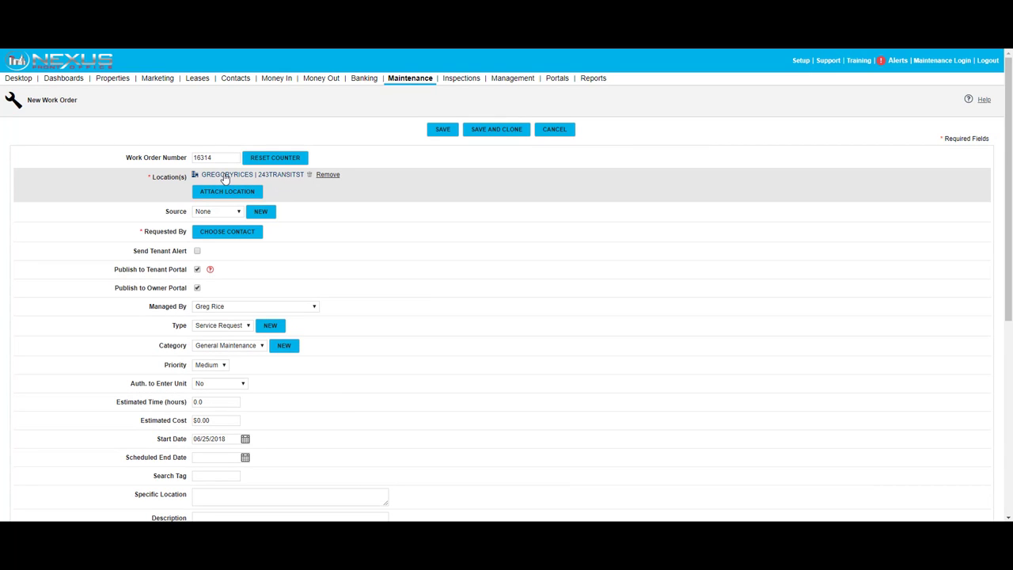
# - Set the work order's Source to In Person
pyautogui.scroll(-1, 223, 174)
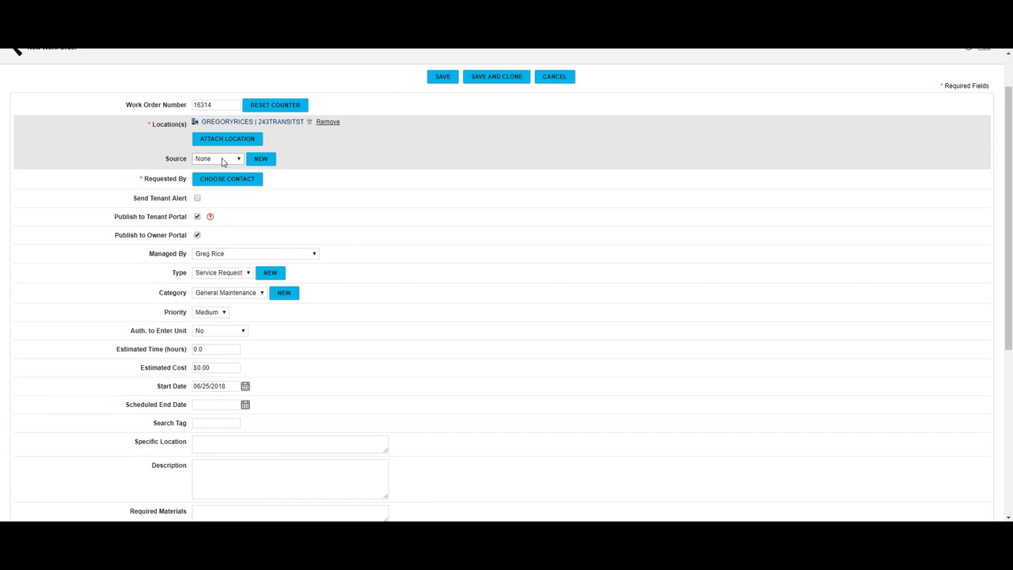
pyautogui.click(224, 162)
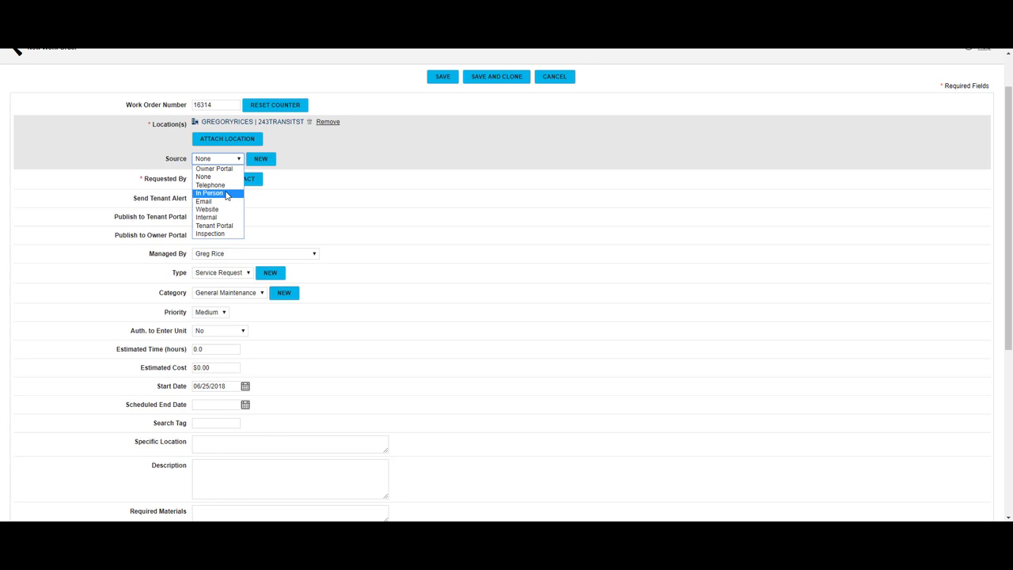
pyautogui.click(227, 194)
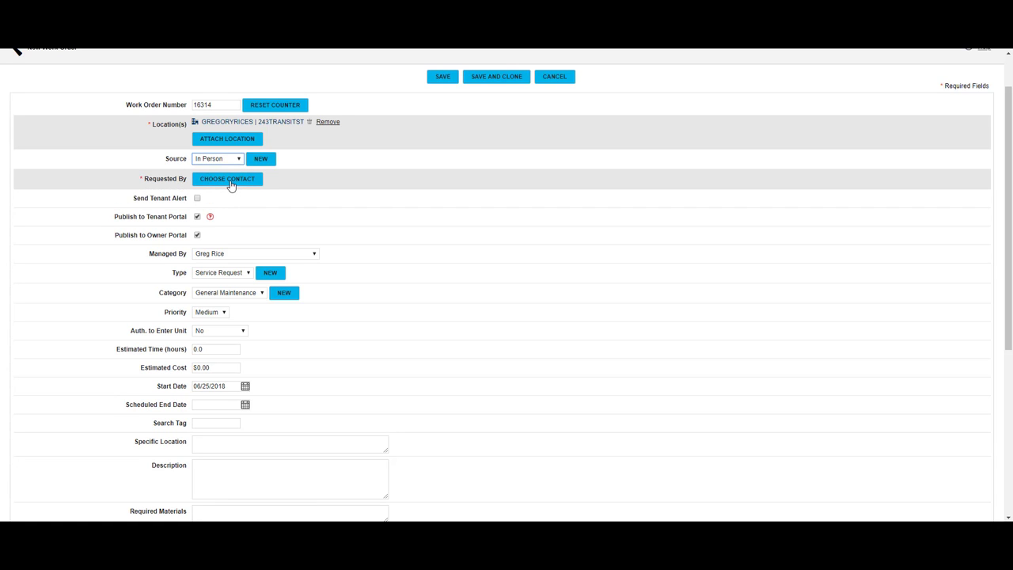
pyautogui.click(231, 186)
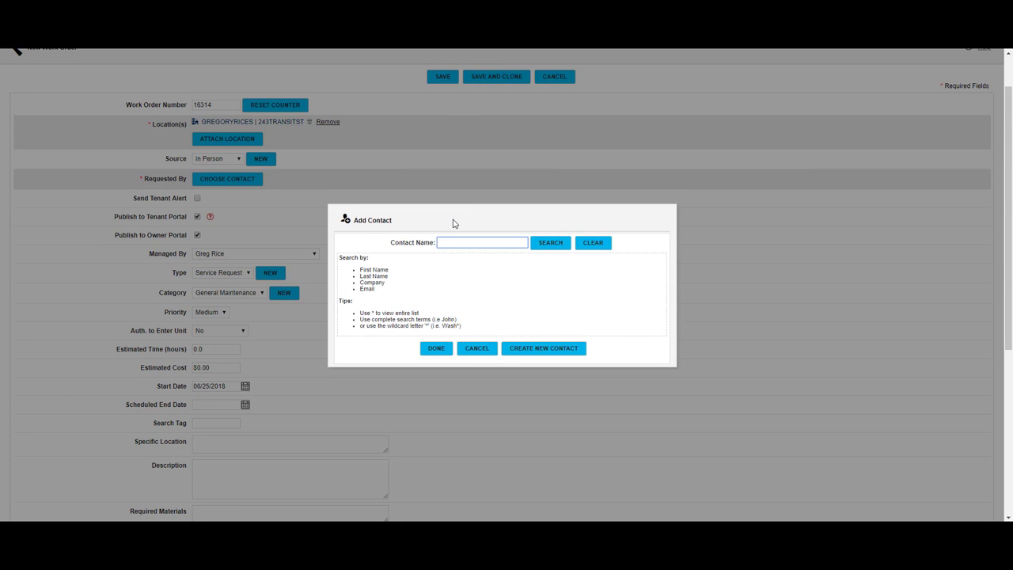
# - Search for the requesting contact by name and attach them under Requested By
pyautogui.click(549, 245)
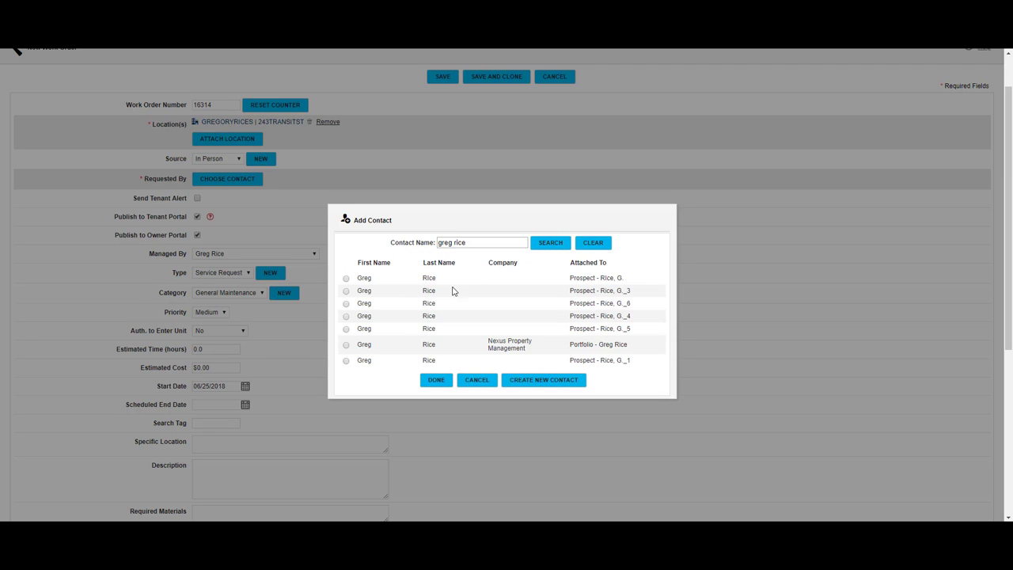
pyautogui.click(345, 291)
pyautogui.click(436, 380)
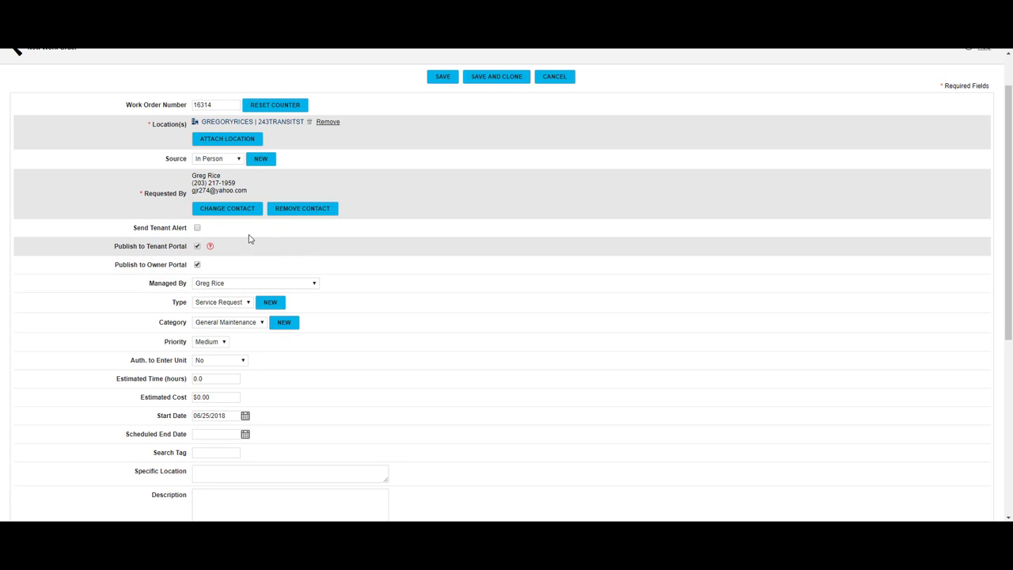
# - Switch on Send Tenant Alert for the work order
pyautogui.click(198, 228)
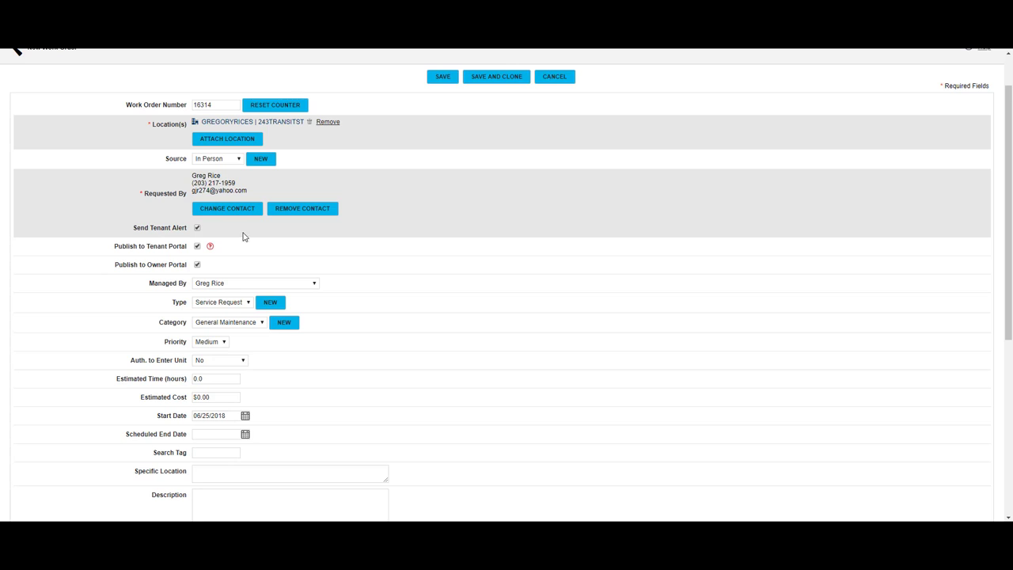
pyautogui.click(198, 229)
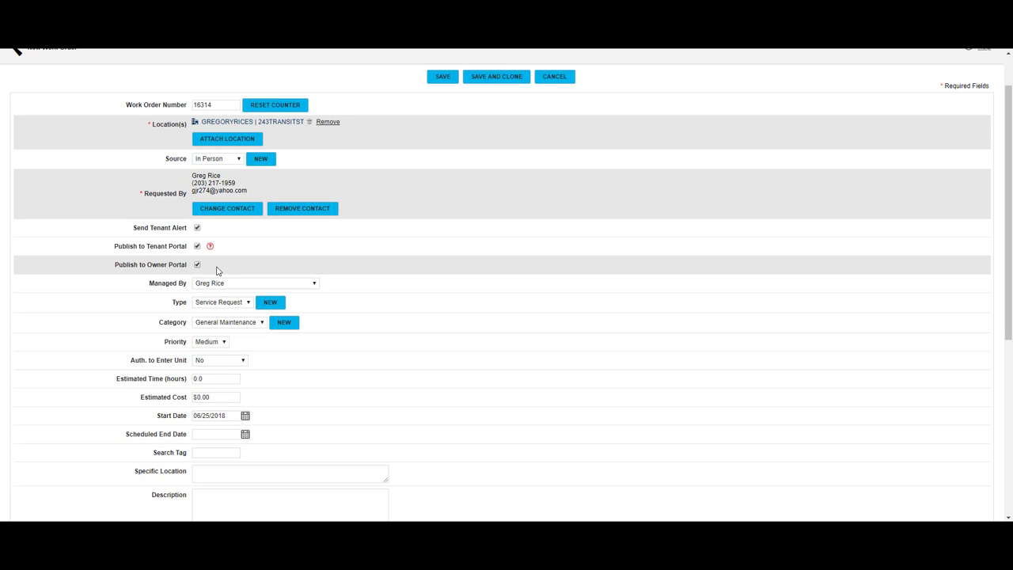
pyautogui.scroll(-2, 364, 257)
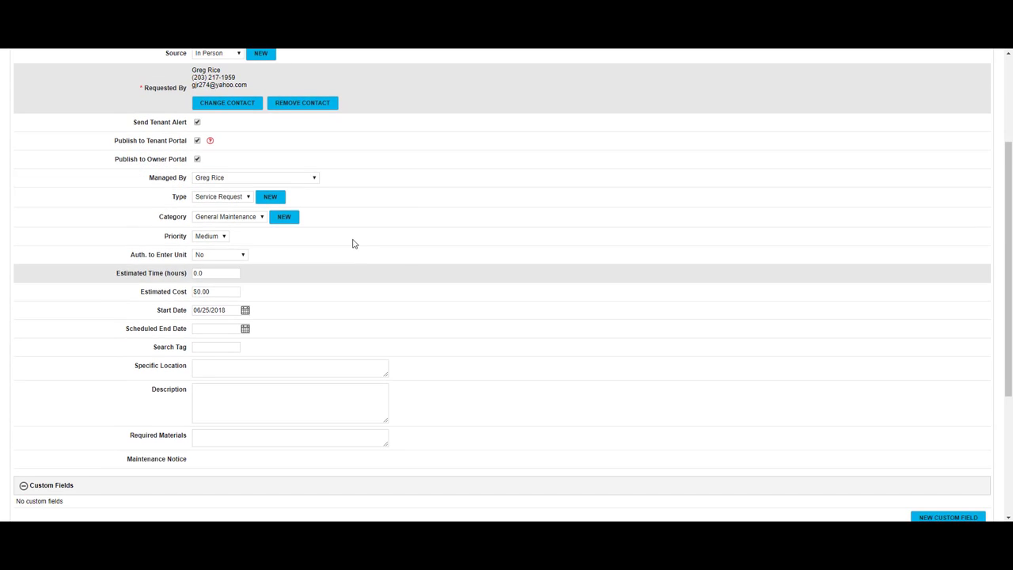
# - Assign a different staff member as the work order's manager
pyautogui.click(221, 179)
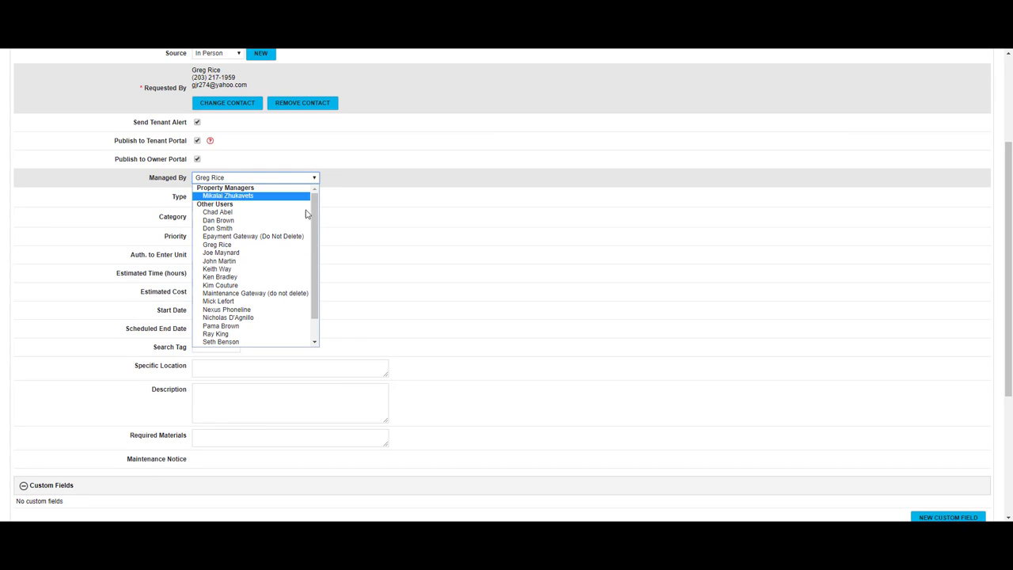
pyautogui.moveTo(315, 251); pyautogui.dragTo(316, 294)
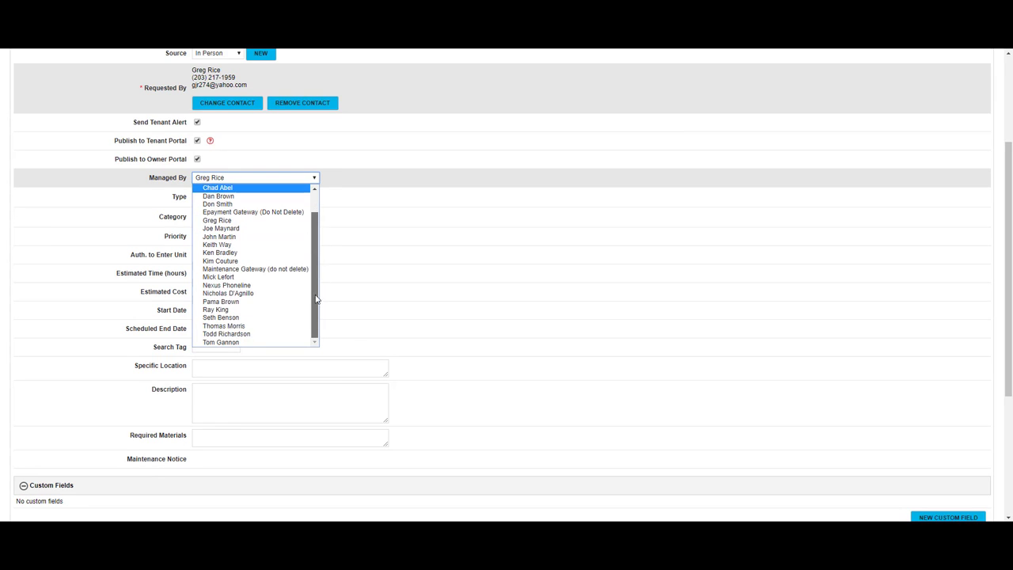
pyautogui.click(242, 337)
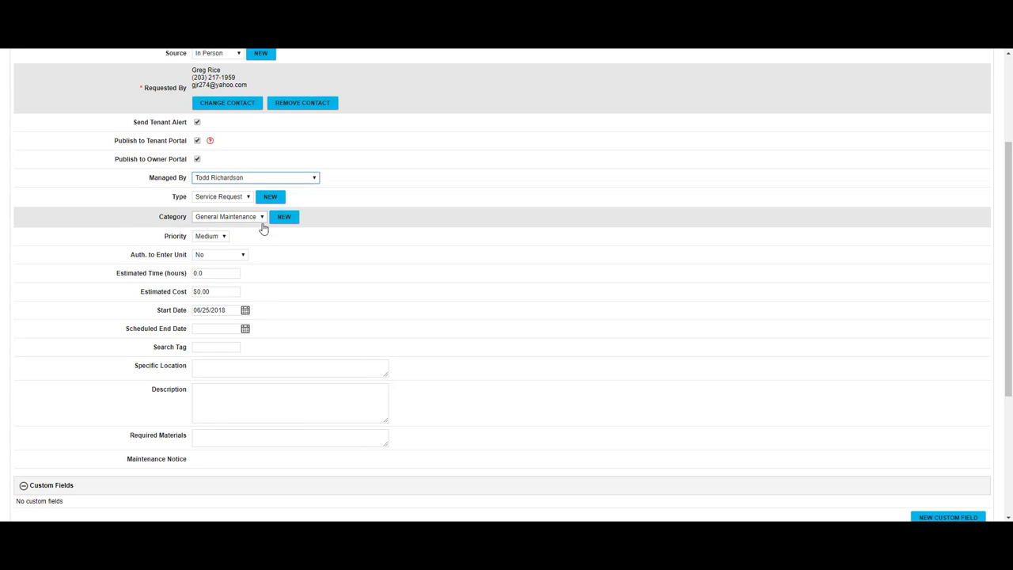
# - Keep the type as Service Request and the category as General Maintenance
pyautogui.click(229, 198)
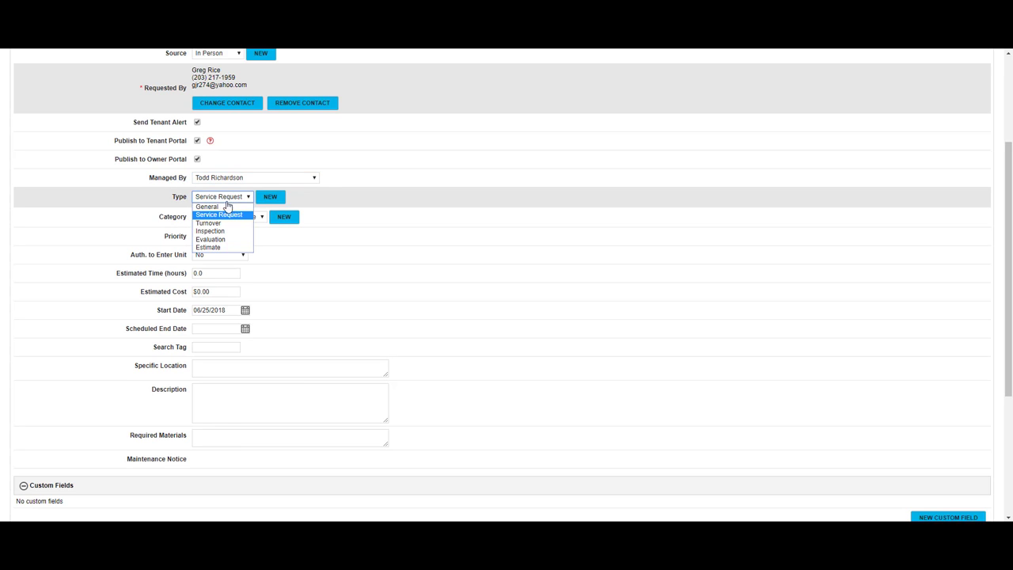
pyautogui.click(222, 217)
pyautogui.click(222, 219)
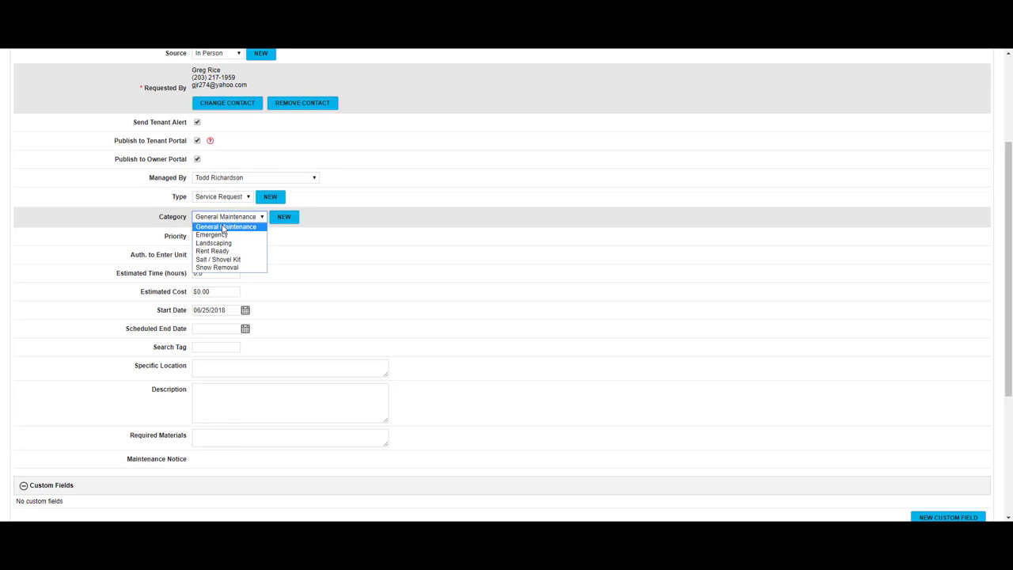
pyautogui.click(223, 227)
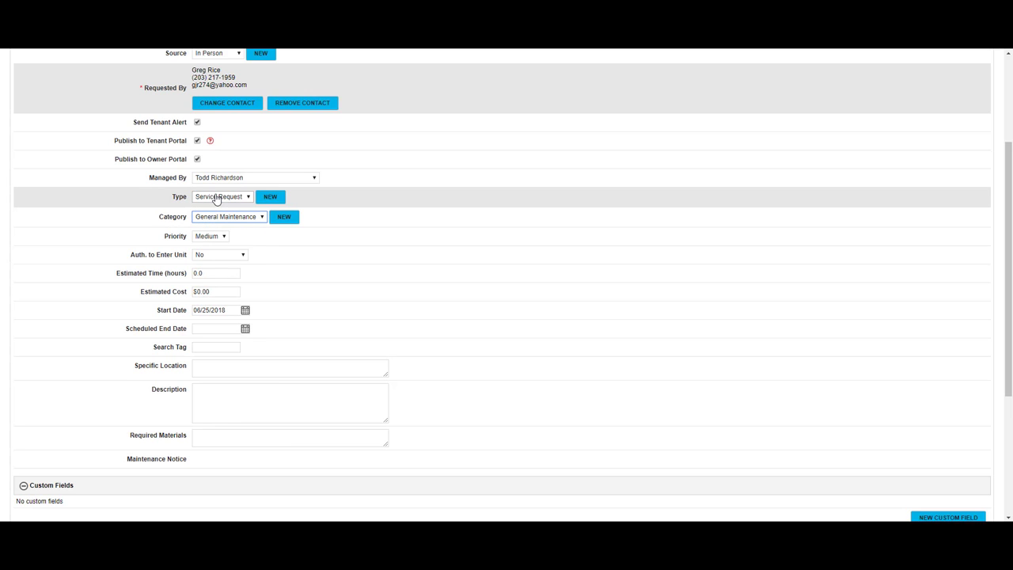
pyautogui.click(217, 199)
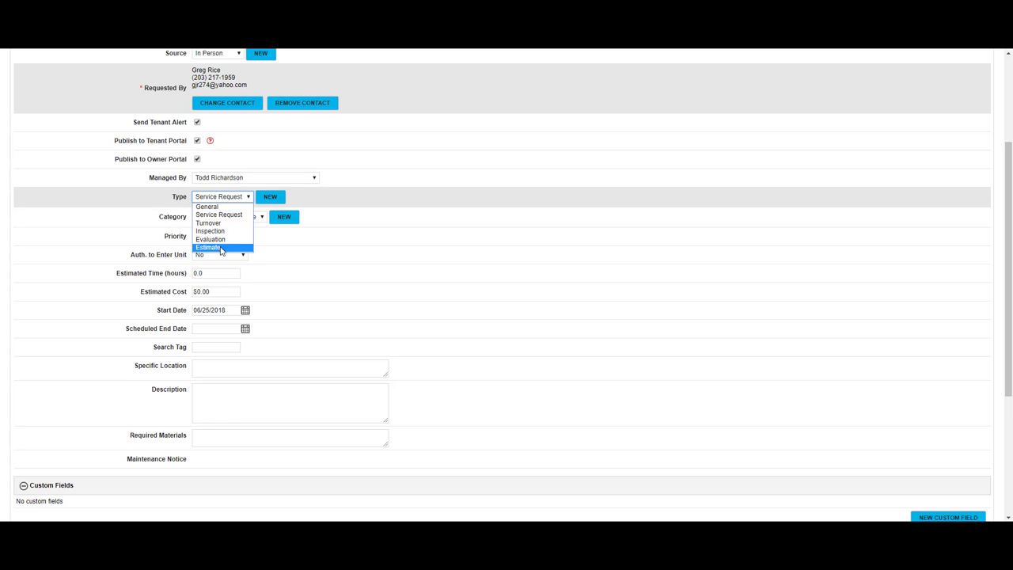
pyautogui.click(218, 215)
pyautogui.click(214, 218)
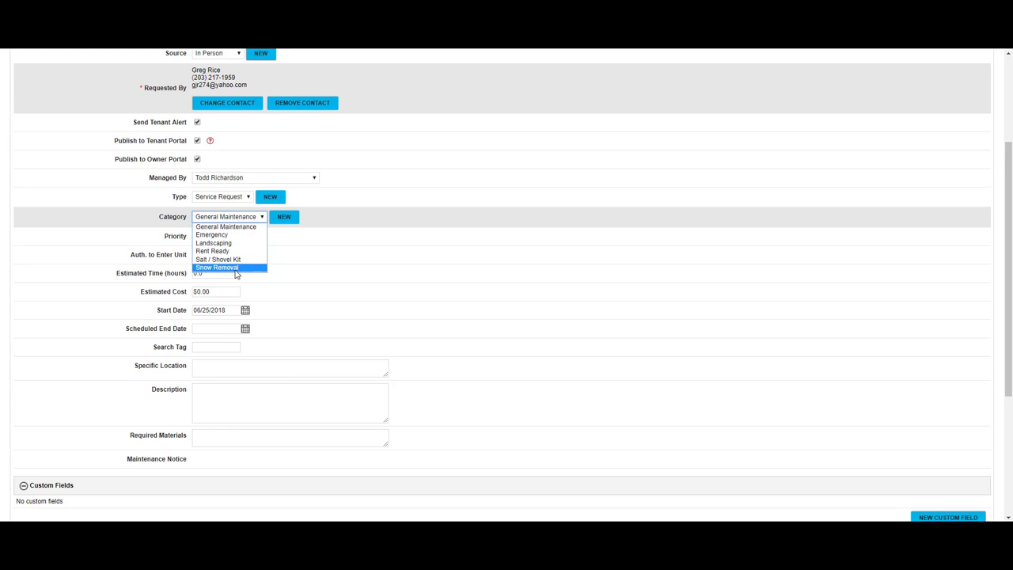
pyautogui.click(237, 227)
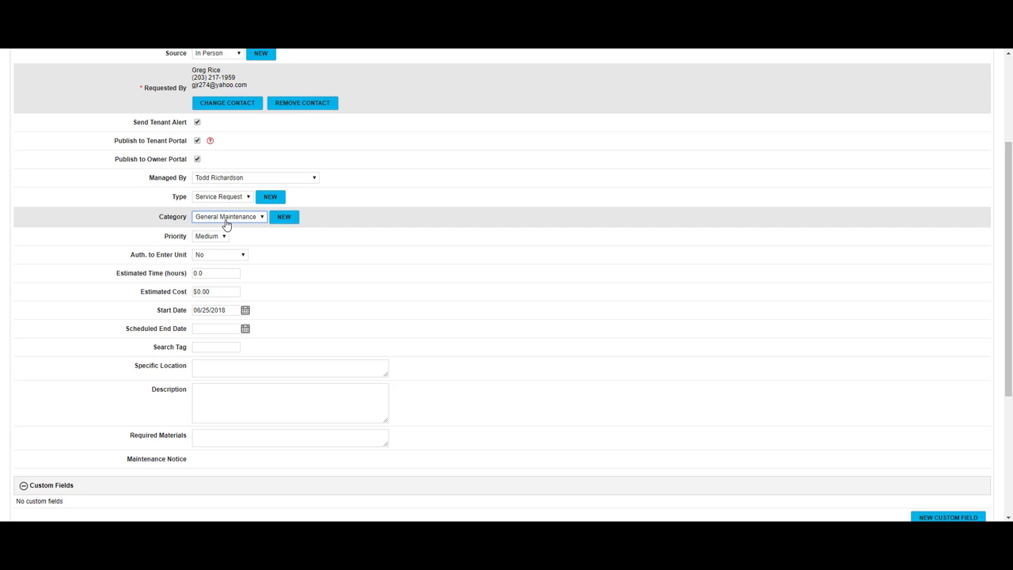
# - Keep priority at Medium and authorization to enter the unit at No
pyautogui.scroll(-1, 235, 226)
pyautogui.click(211, 184)
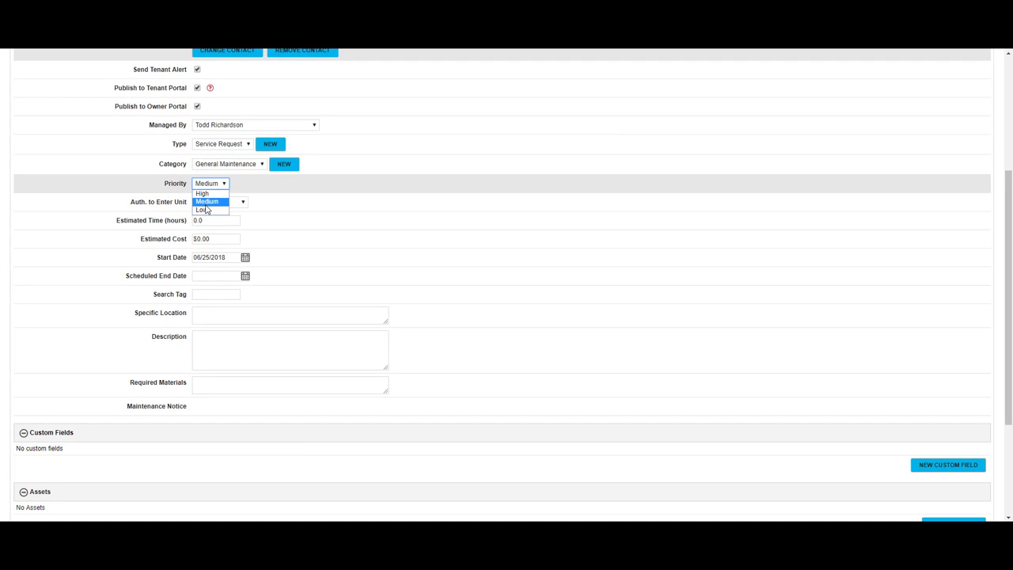
pyautogui.click(204, 202)
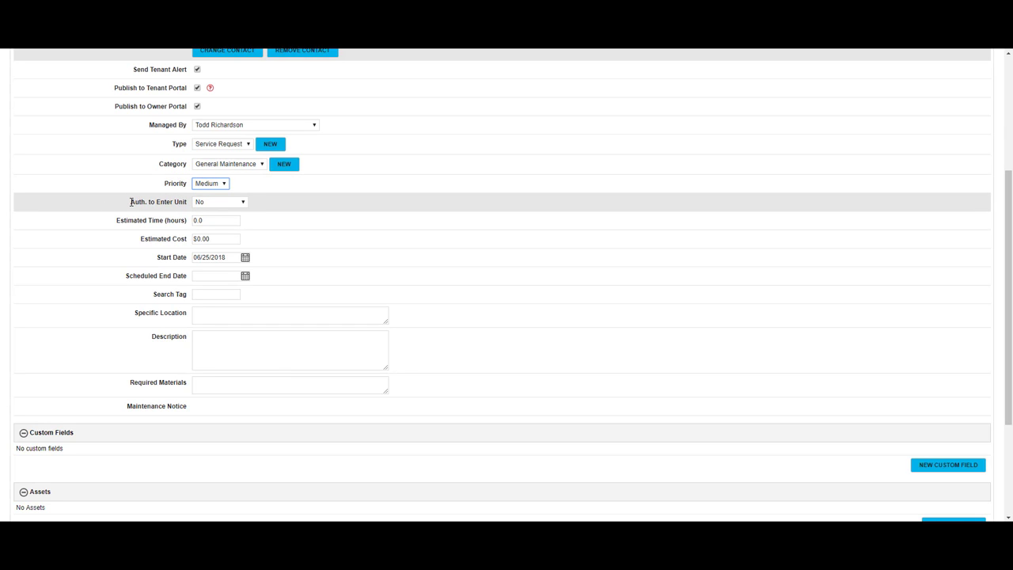
pyautogui.click(227, 207)
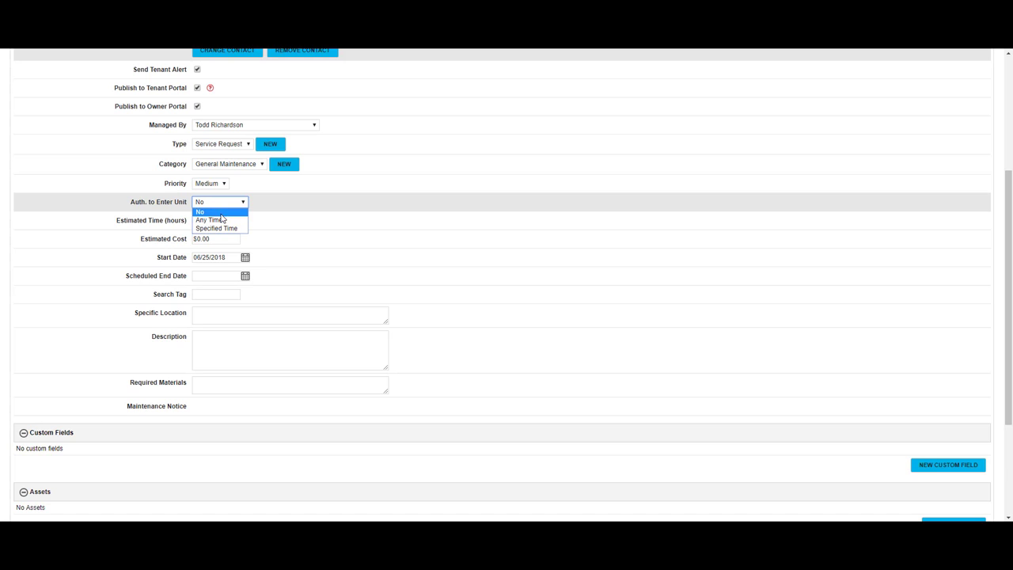
pyautogui.click(221, 215)
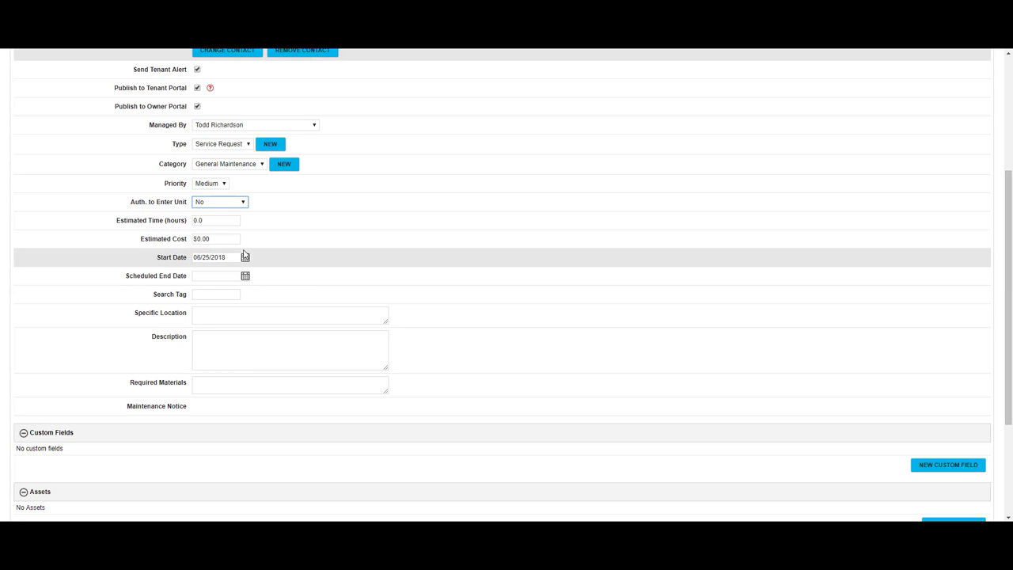
pyautogui.scroll(-1, 253, 208)
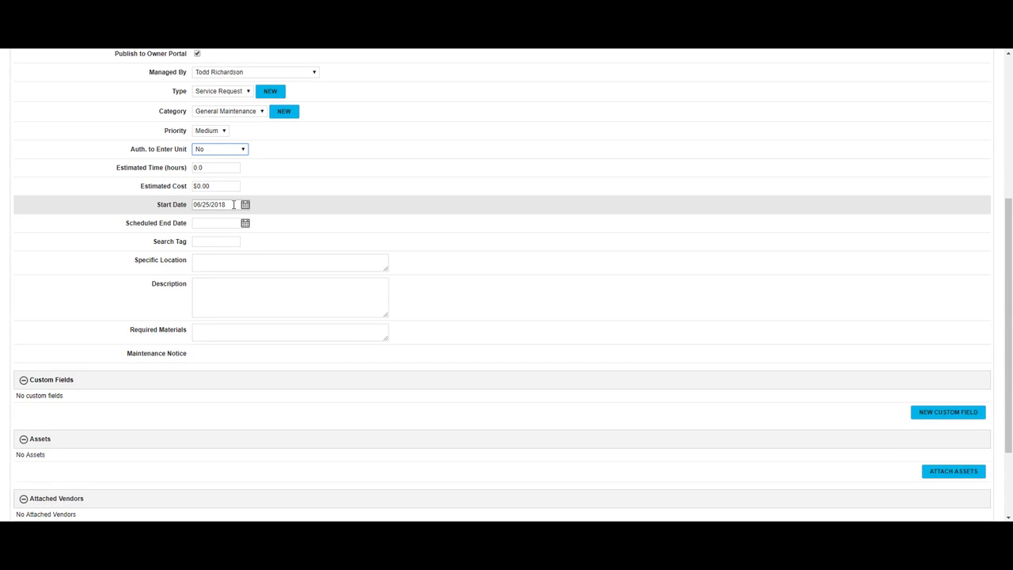
pyautogui.click(234, 204)
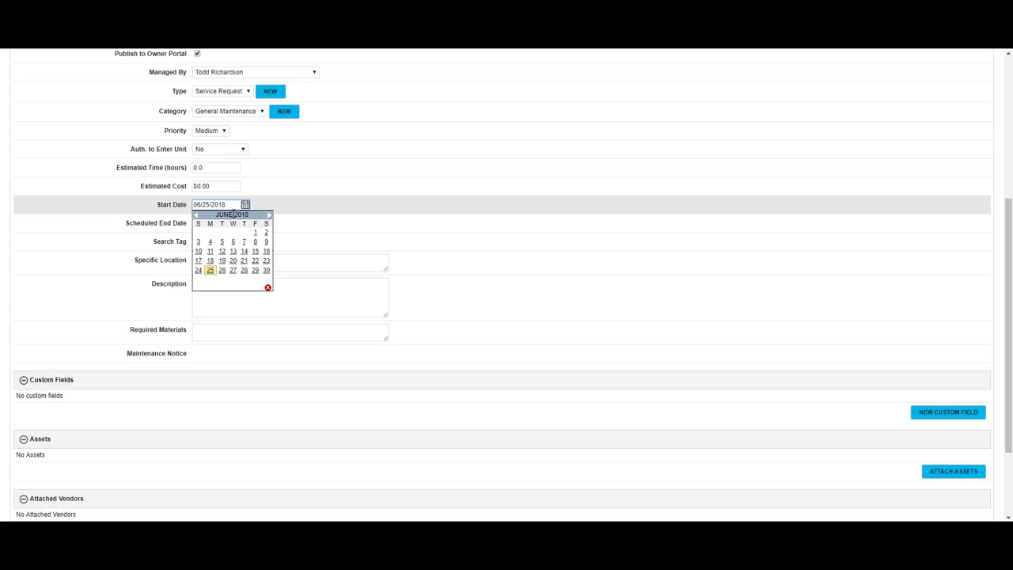
pyautogui.click(212, 274)
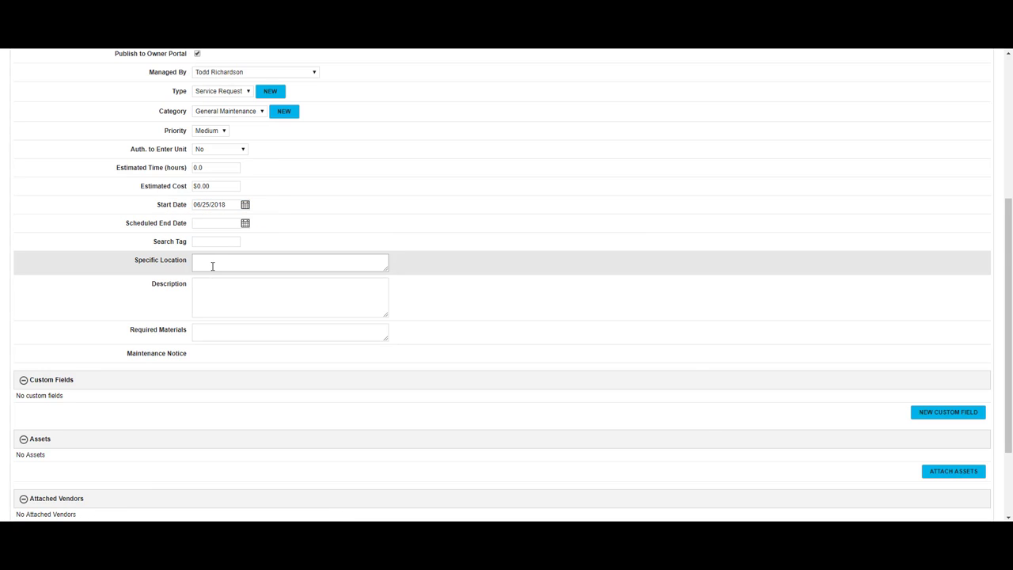
pyautogui.click(227, 205)
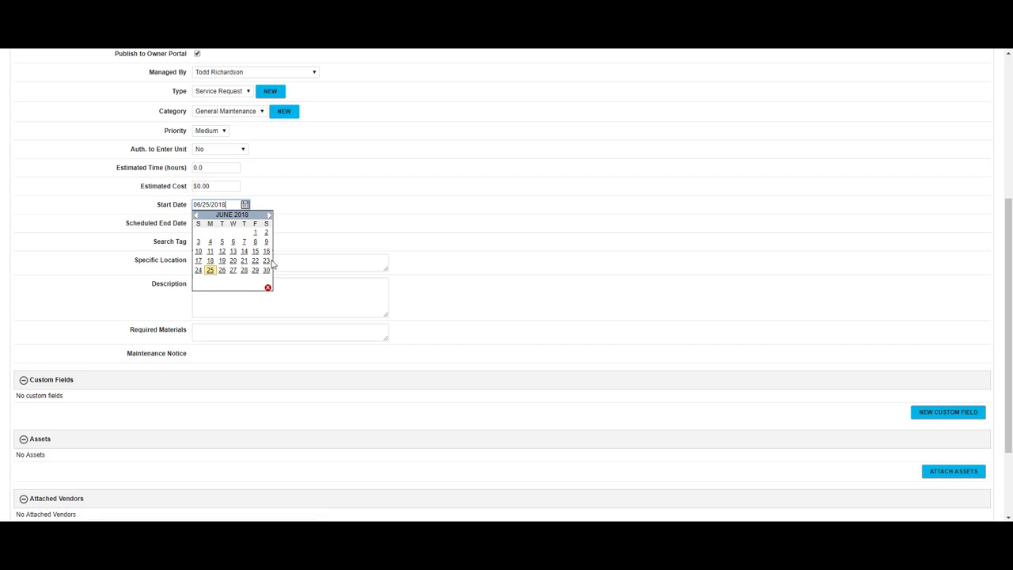
pyautogui.click(268, 290)
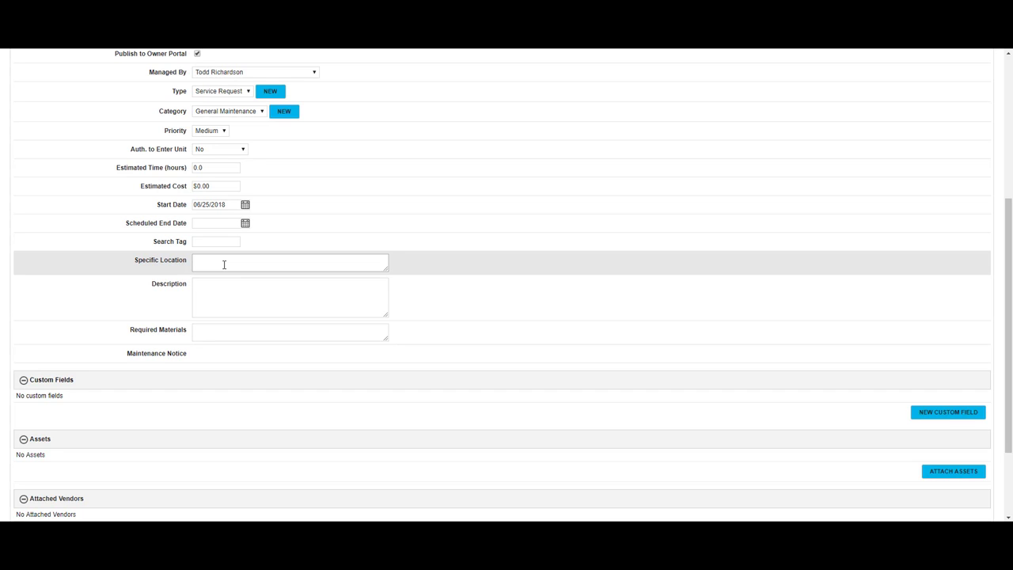
pyautogui.click(222, 296)
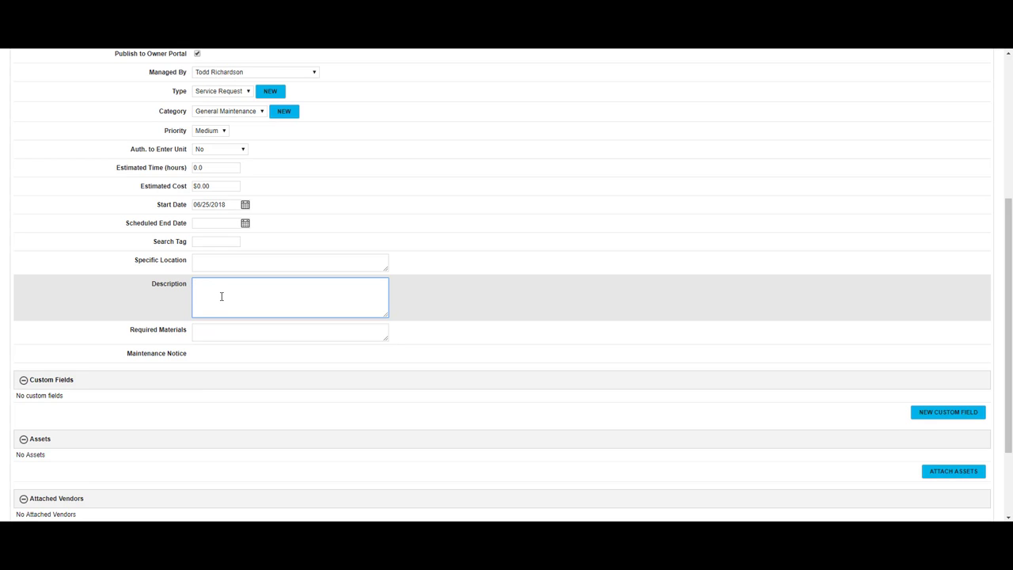
# - Describe the foot-tall grass report and list Lawnmower/hedge trimmer/weed wacker as required materials
pyautogui.write('Tenant walked into office and reported that the grass was over a foot tall all the way around the property.')
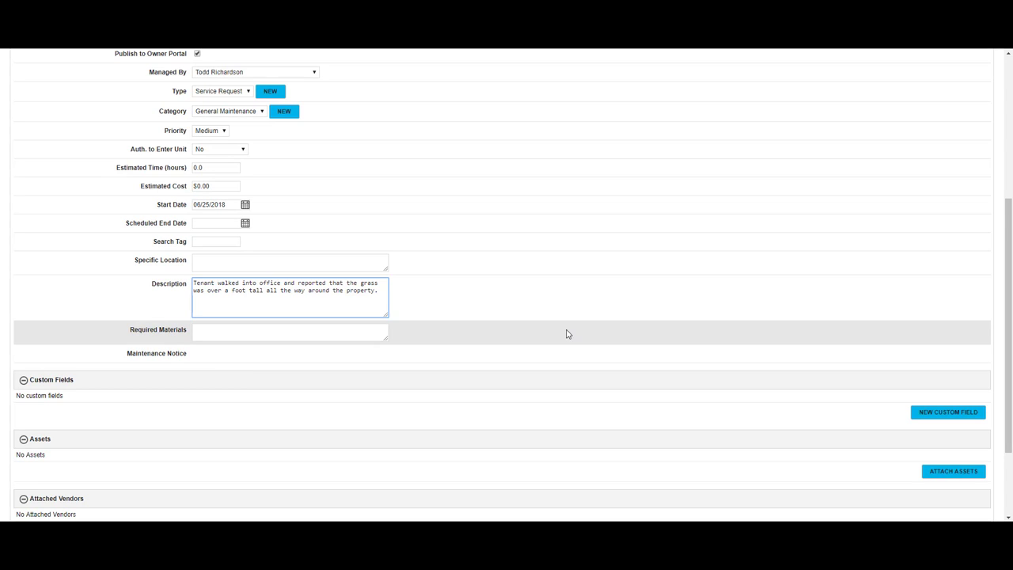
pyautogui.scroll(-1, 567, 333)
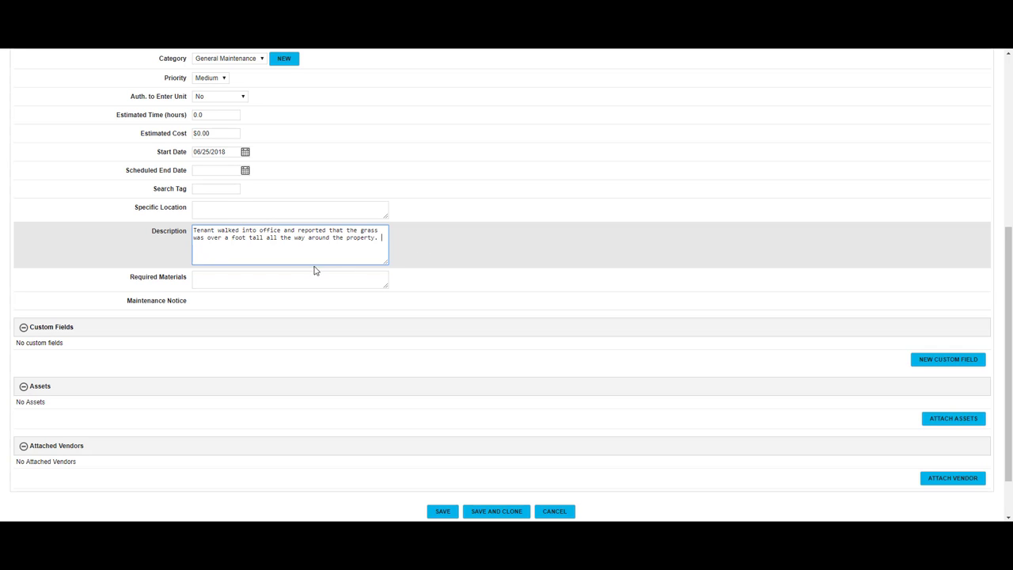
pyautogui.click(271, 280)
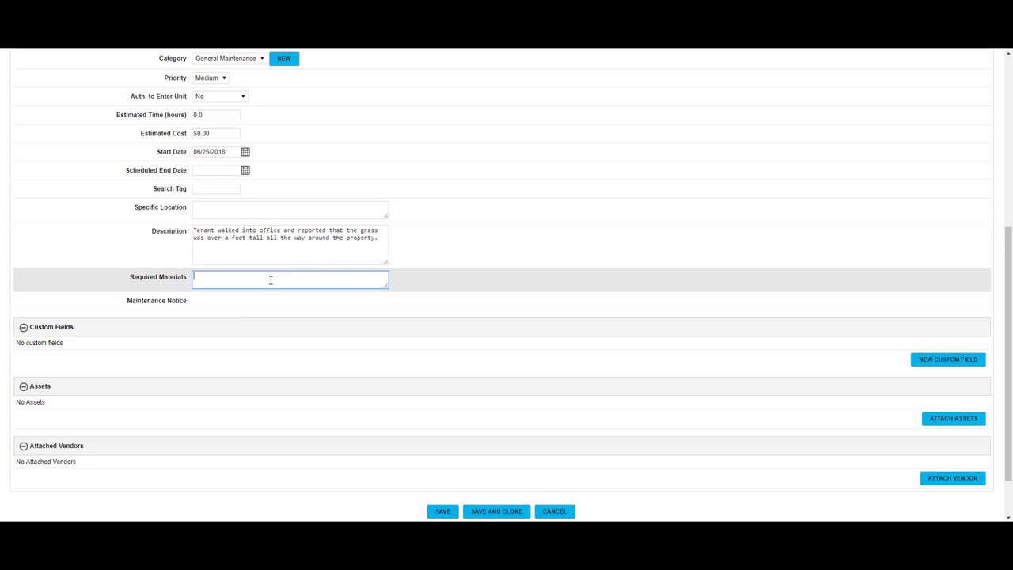
pyautogui.write('Lawnmower/hedge trimm')
pyautogui.write('er/weed wacker')
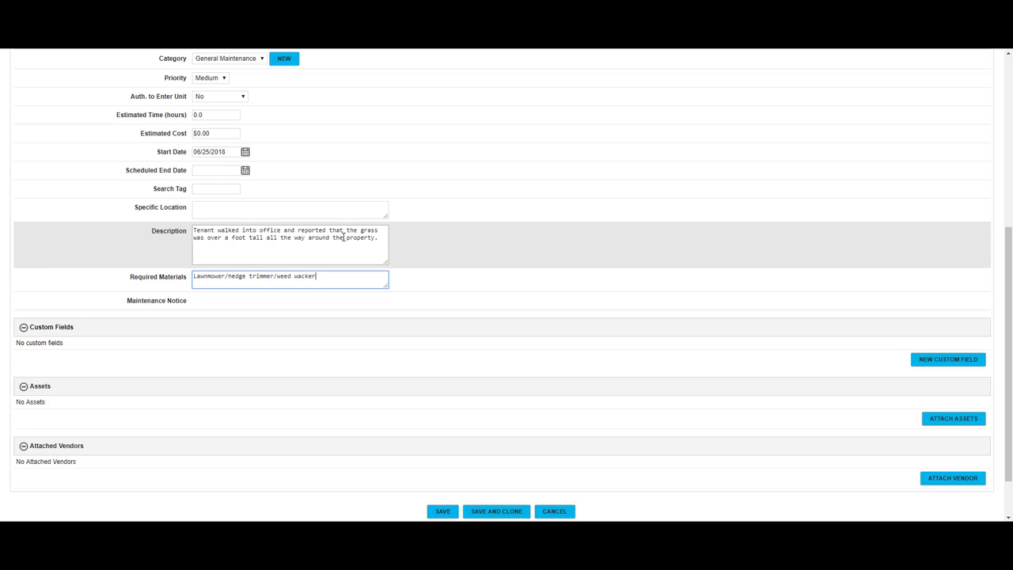
pyautogui.click(254, 309)
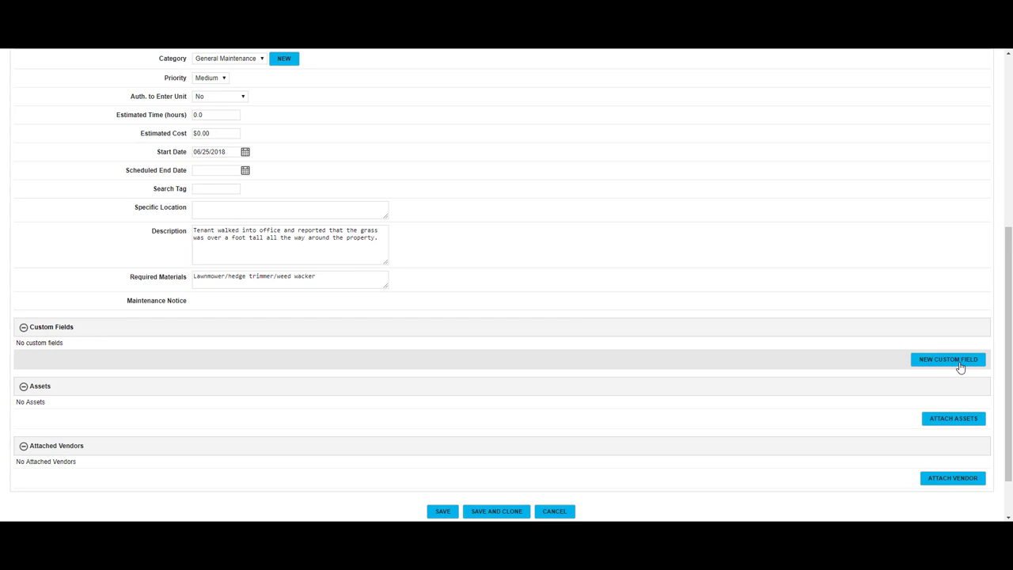
# - Search vendors by the tech's name and attach the maintenance tech as the vendor
pyautogui.scroll(-2, 950, 398)
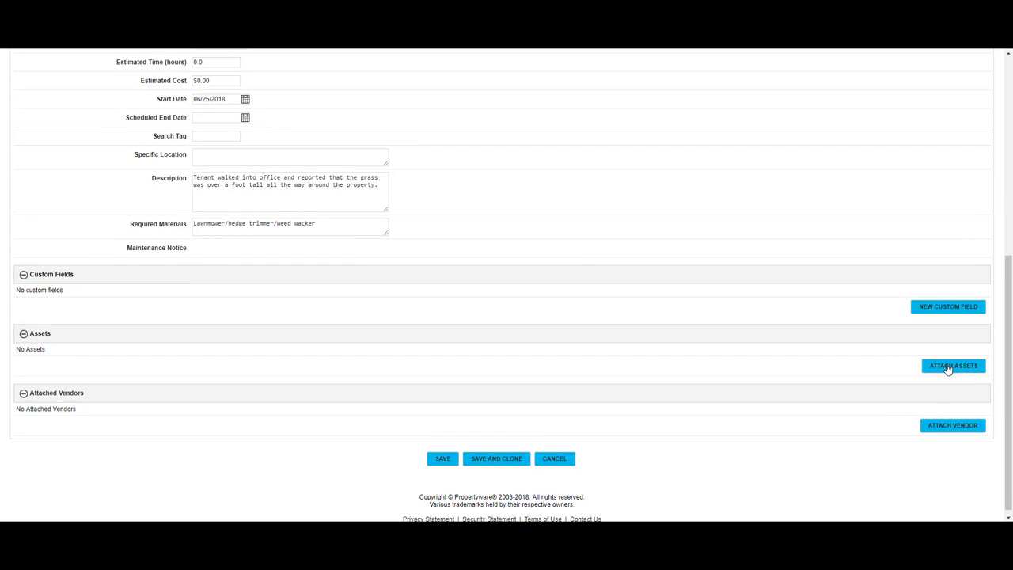
pyautogui.click(960, 432)
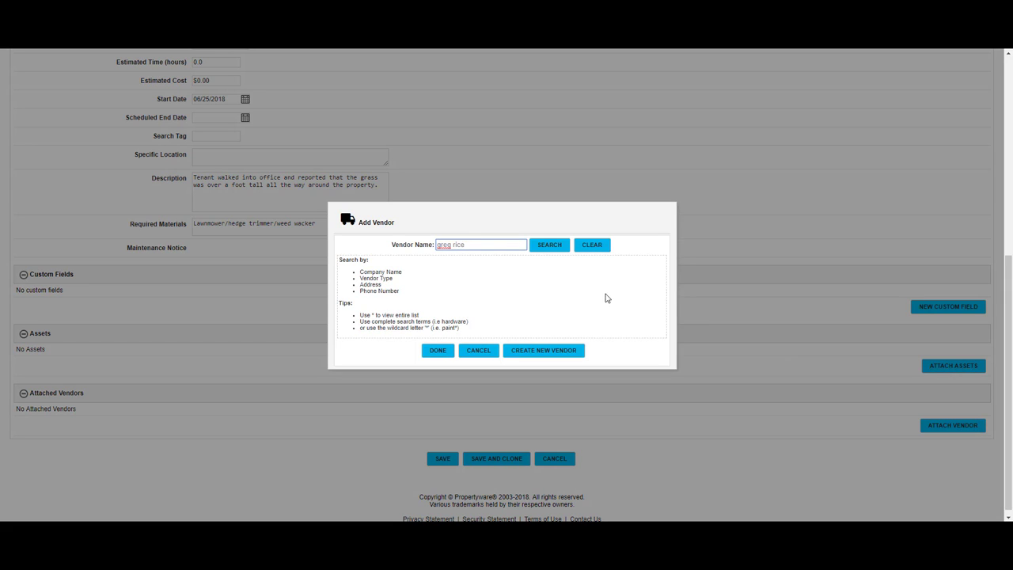
pyautogui.moveTo(500, 245); pyautogui.dragTo(418, 244)
pyautogui.write('todd')
pyautogui.click(562, 248)
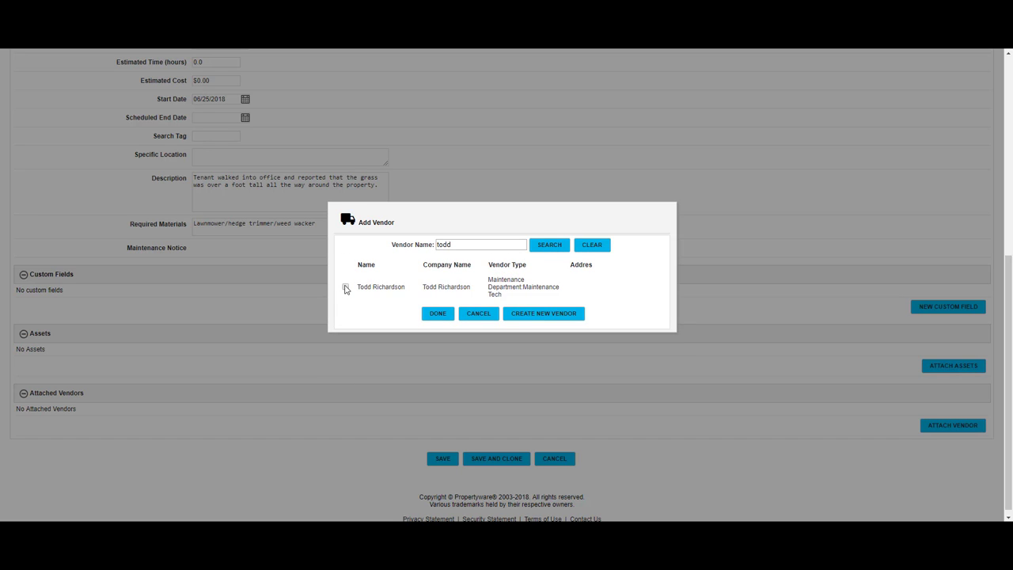
pyautogui.click(345, 288)
pyautogui.click(438, 314)
pyautogui.scroll(5, 438, 318)
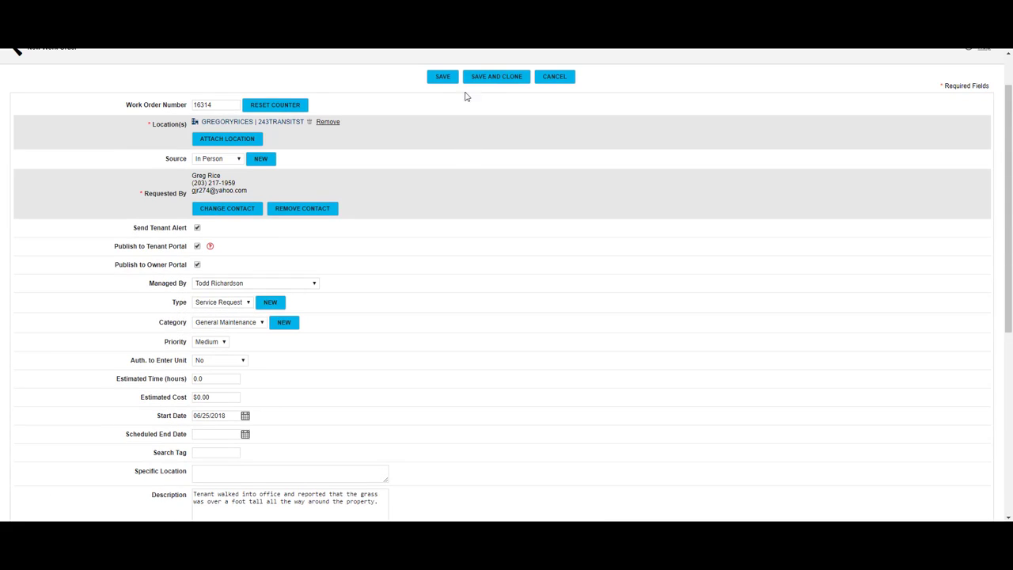
# - Save the work order, turning off Publish to Tenant Portal after the save error
pyautogui.click(444, 79)
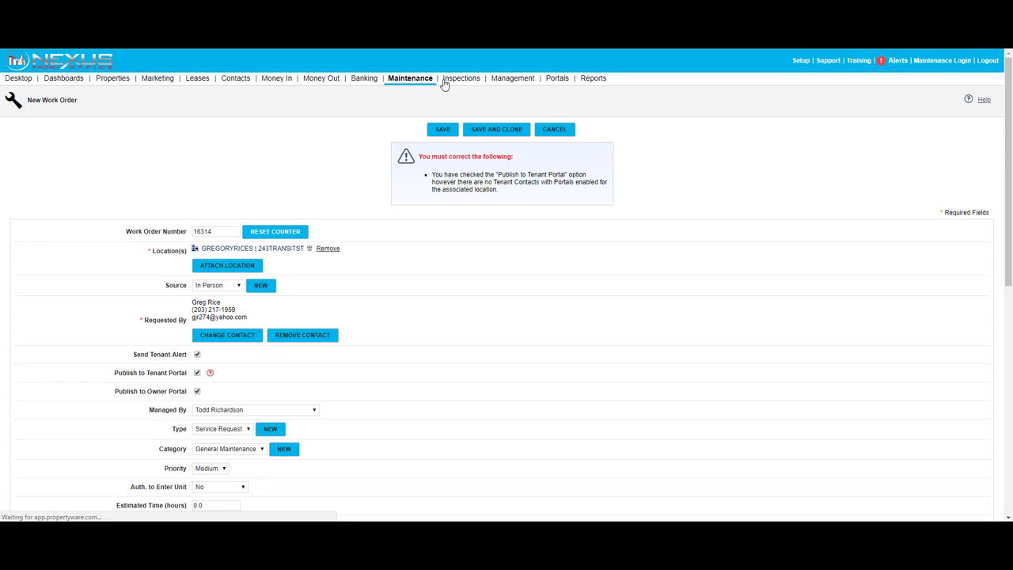
pyautogui.click(197, 374)
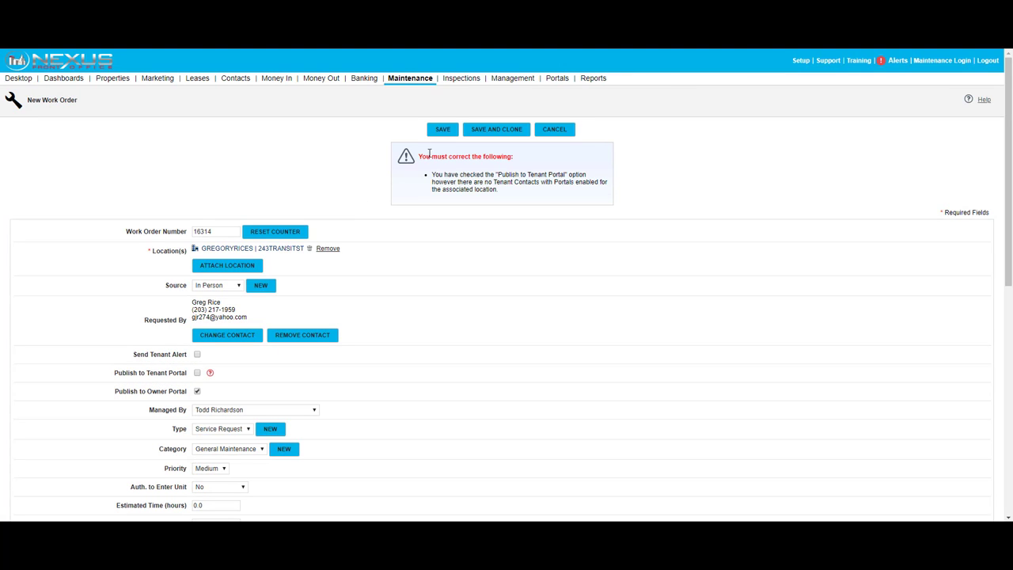
pyautogui.click(440, 131)
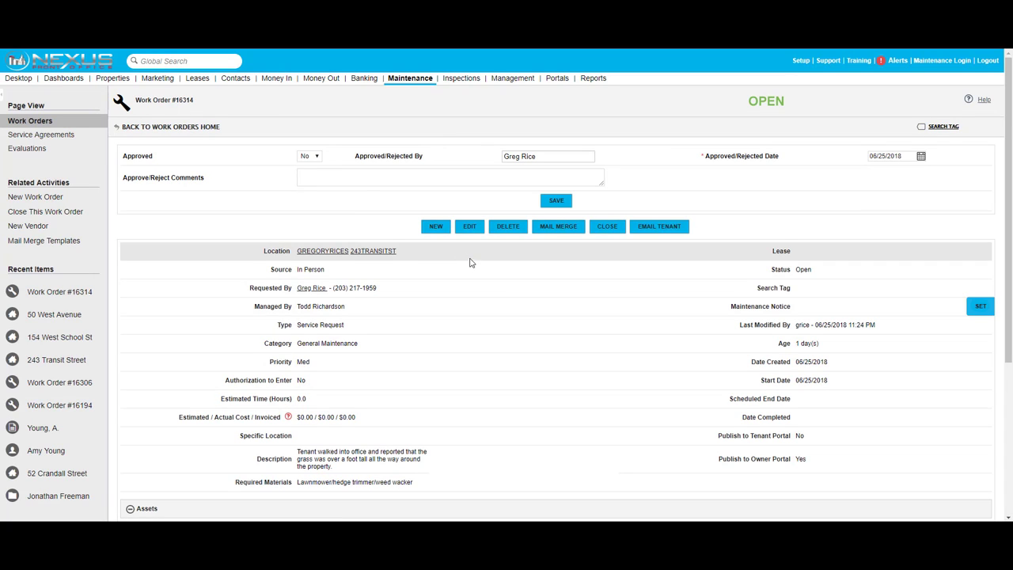
# - Set Approved to Yes on Work Order #16314, save, and confirm the approval
pyautogui.moveTo(196, 101); pyautogui.dragTo(150, 98)
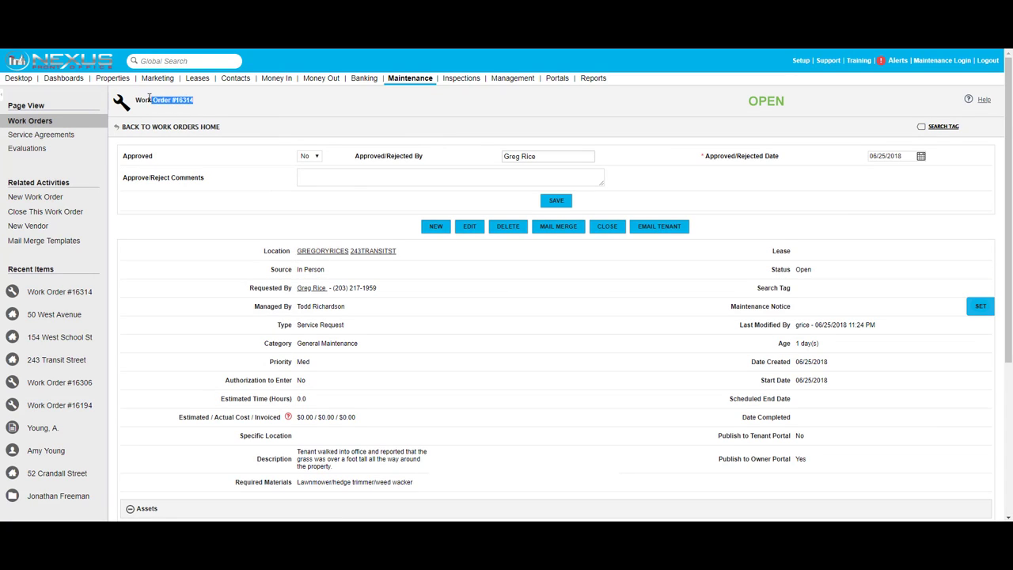
pyautogui.click(365, 125)
pyautogui.click(316, 156)
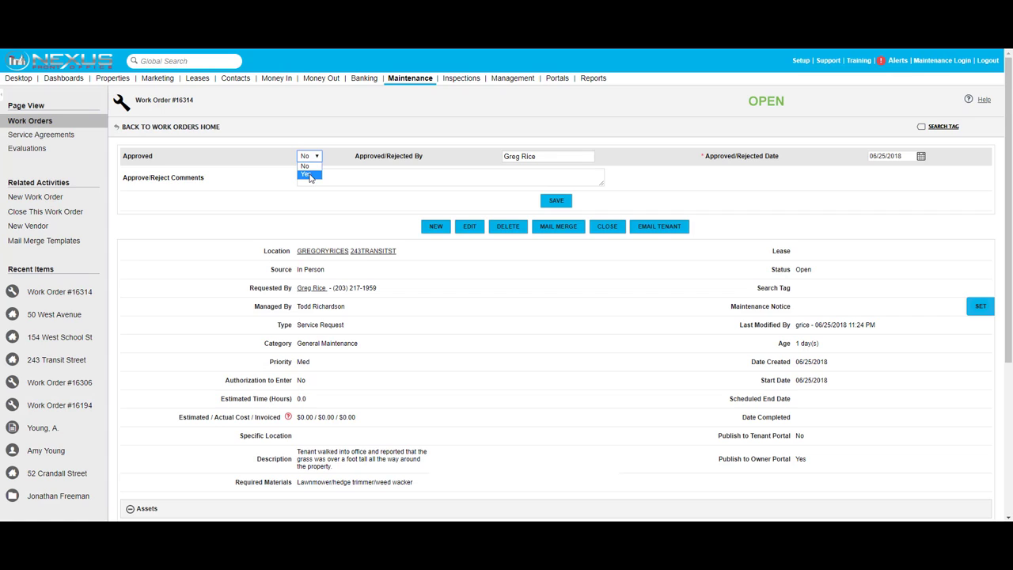
pyautogui.click(310, 175)
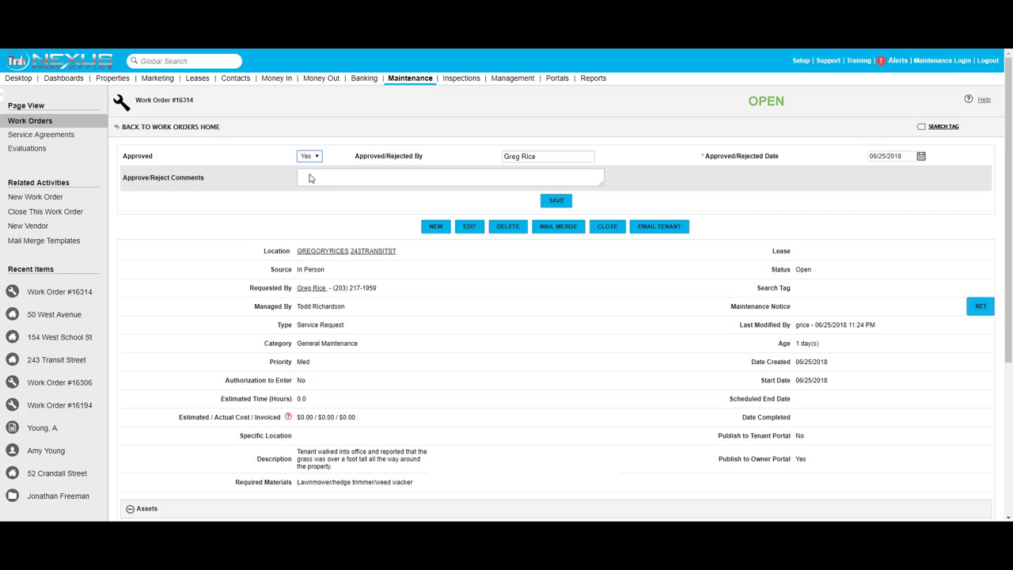
pyautogui.click(556, 200)
pyautogui.click(554, 83)
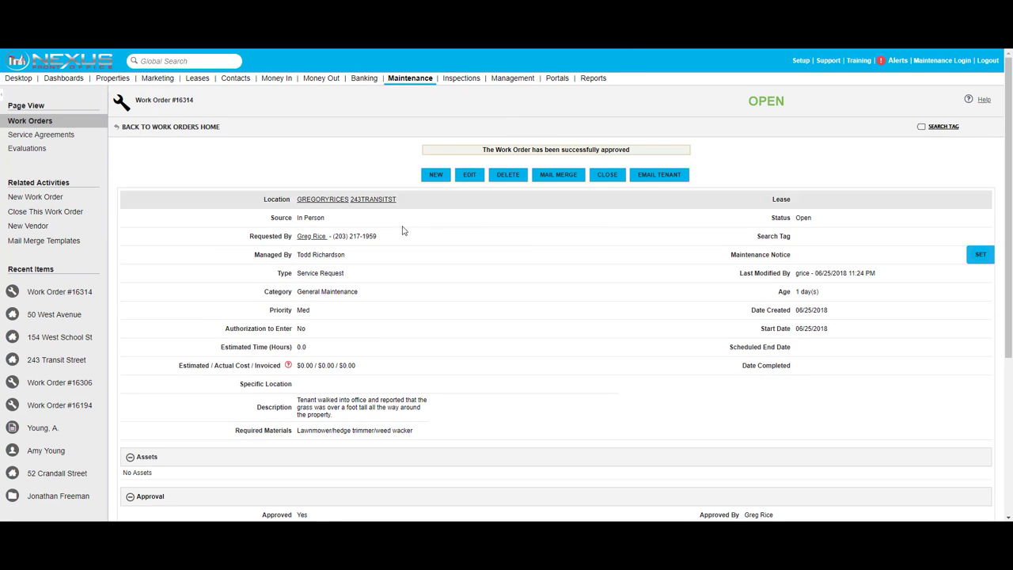
# - Set the Conversations audience to My Management Team so all users with access can see it
pyautogui.scroll(-3, 427, 236)
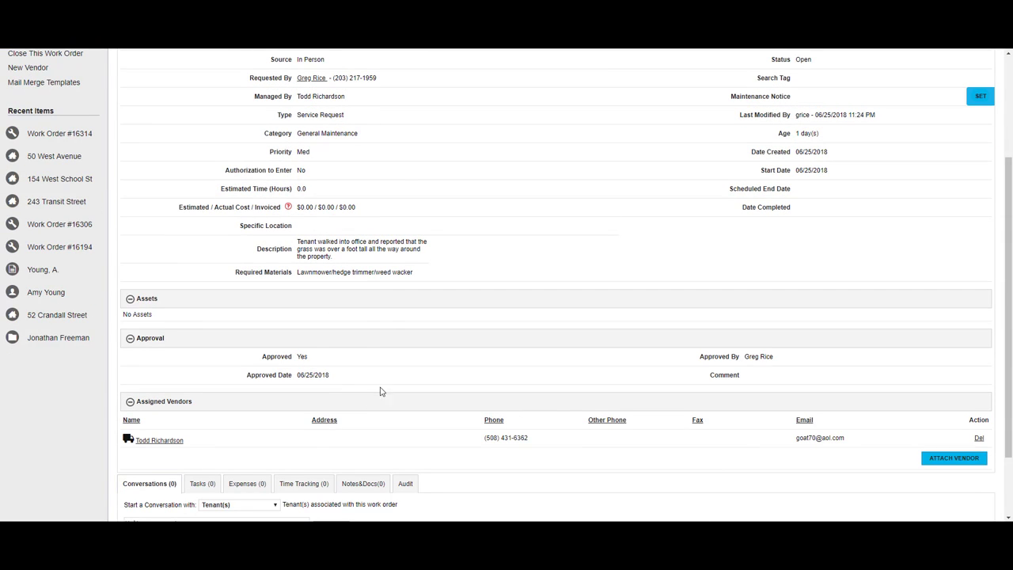
pyautogui.scroll(2, 398, 366)
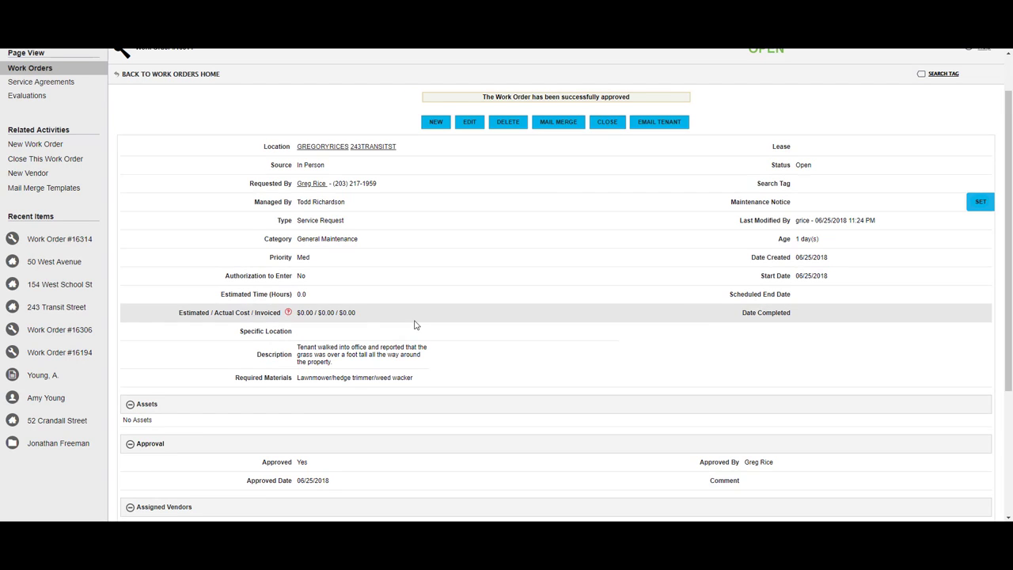
pyautogui.scroll(-3, 417, 323)
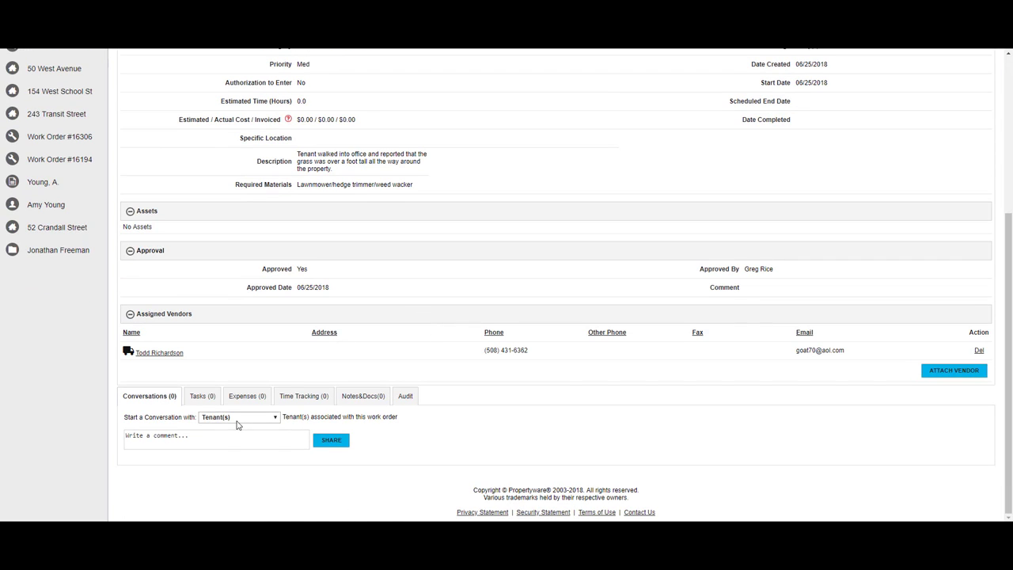
pyautogui.click(239, 418)
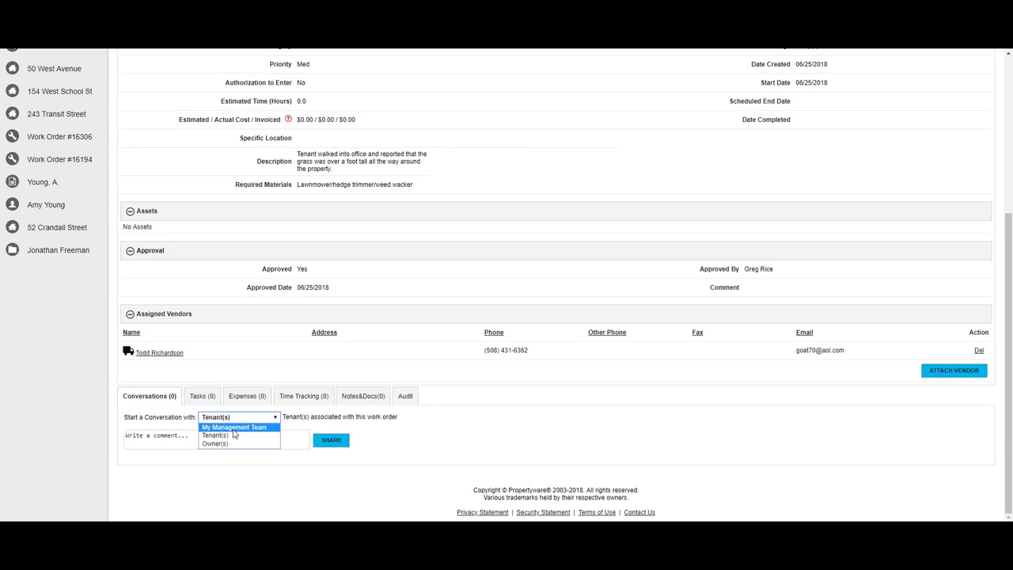
pyautogui.click(233, 427)
pyautogui.click(235, 418)
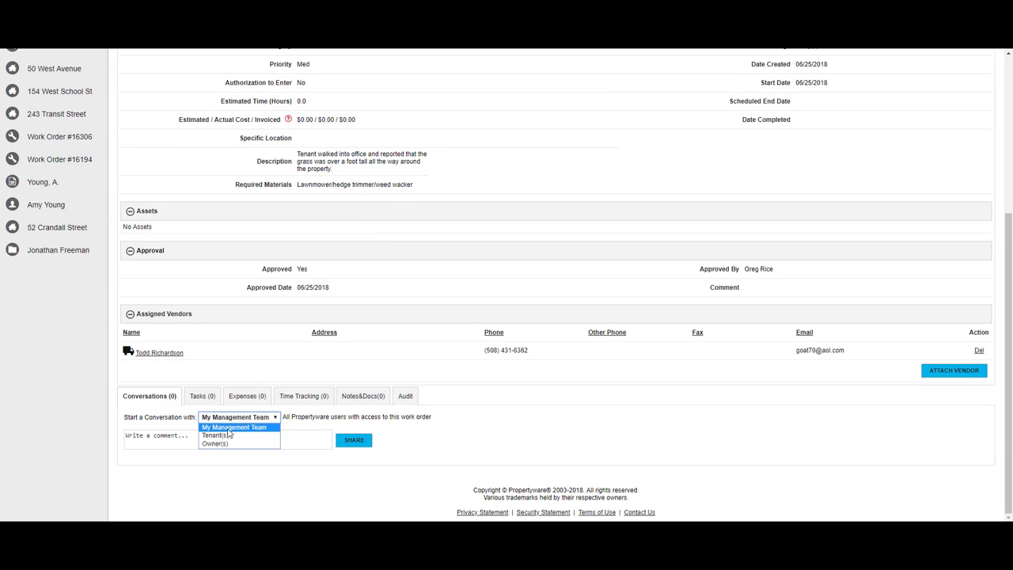